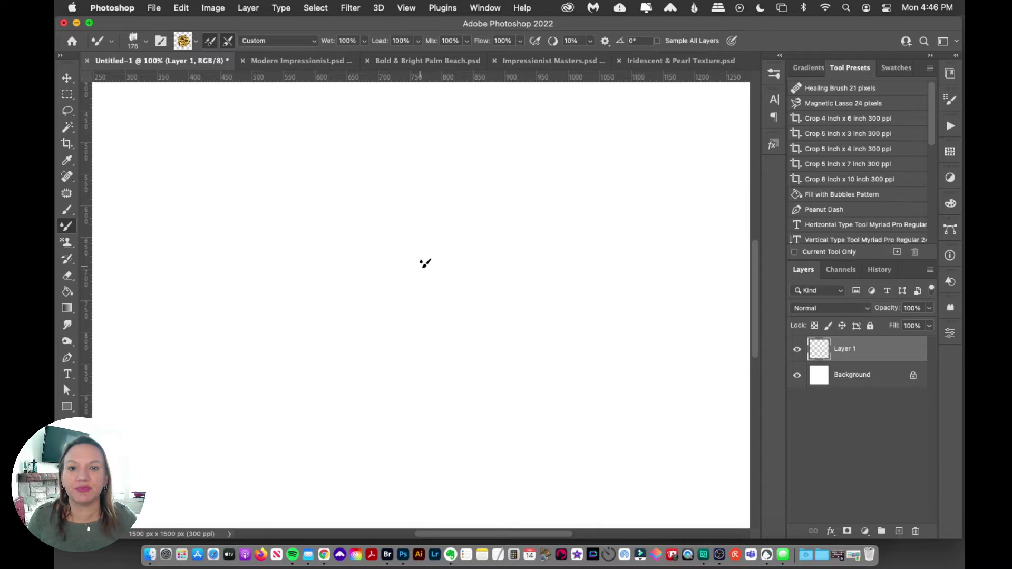
- Open the Brushes panel to show the numbered wet paint studio LOADED presets
{"action": "left_click", "coordinate": [773, 74]}
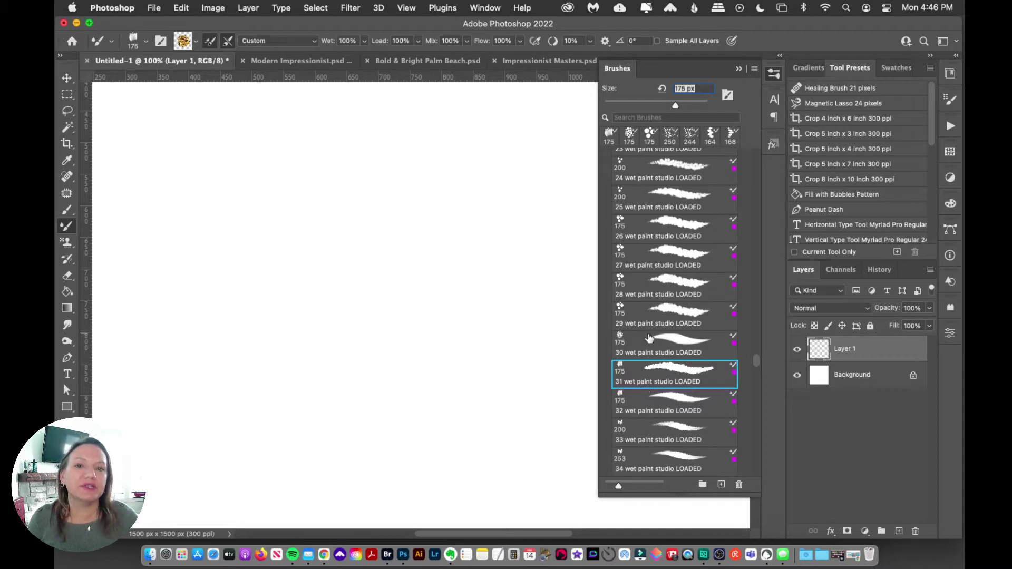
- Select the 30 wet paint studio LOADED brush preset with Wet at 50%
{"action": "key", "text": "5"}
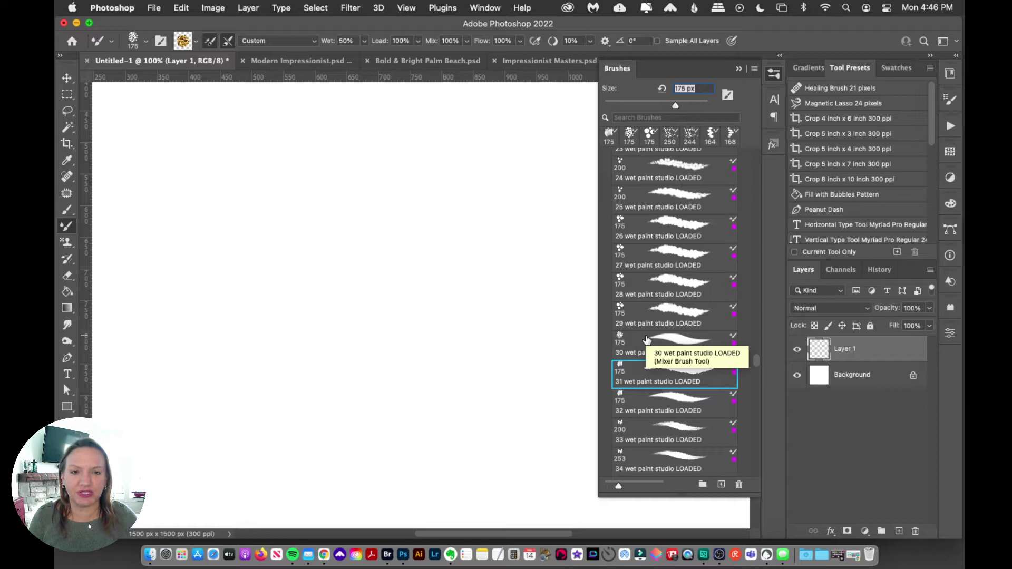
{"action": "key", "text": "0"}
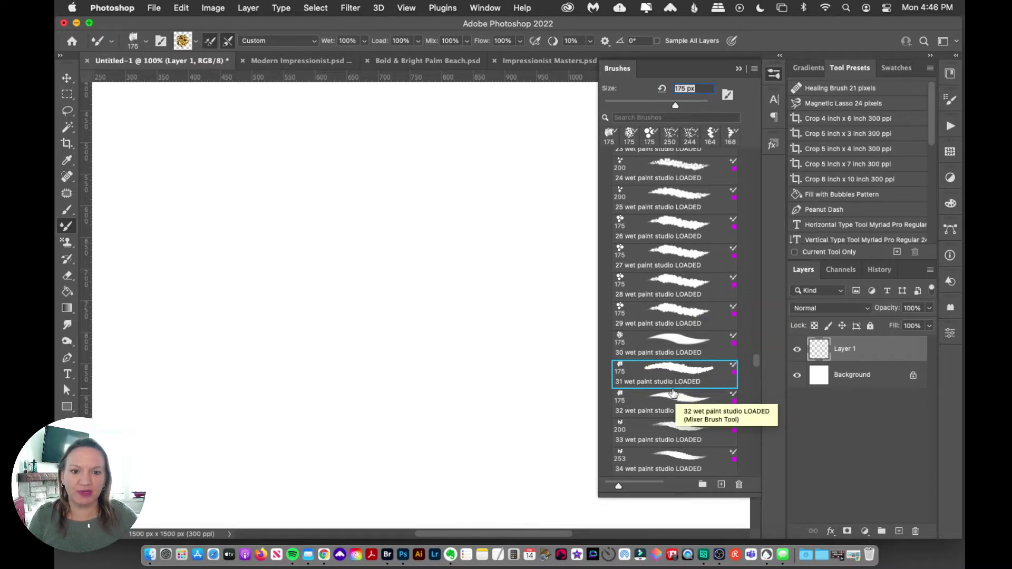
{"action": "left_click", "coordinate": [659, 348]}
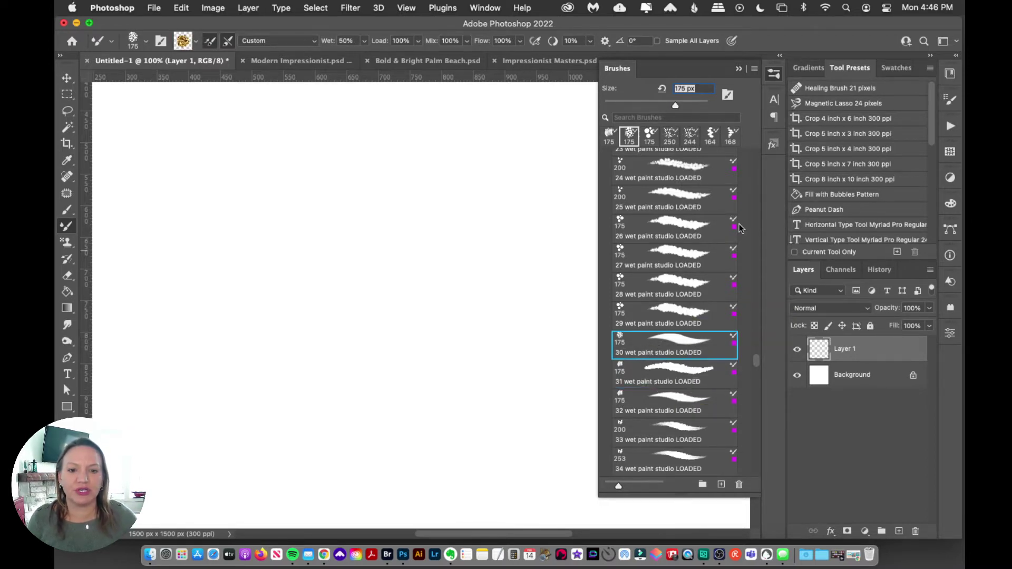
{"action": "left_click", "coordinate": [774, 75]}
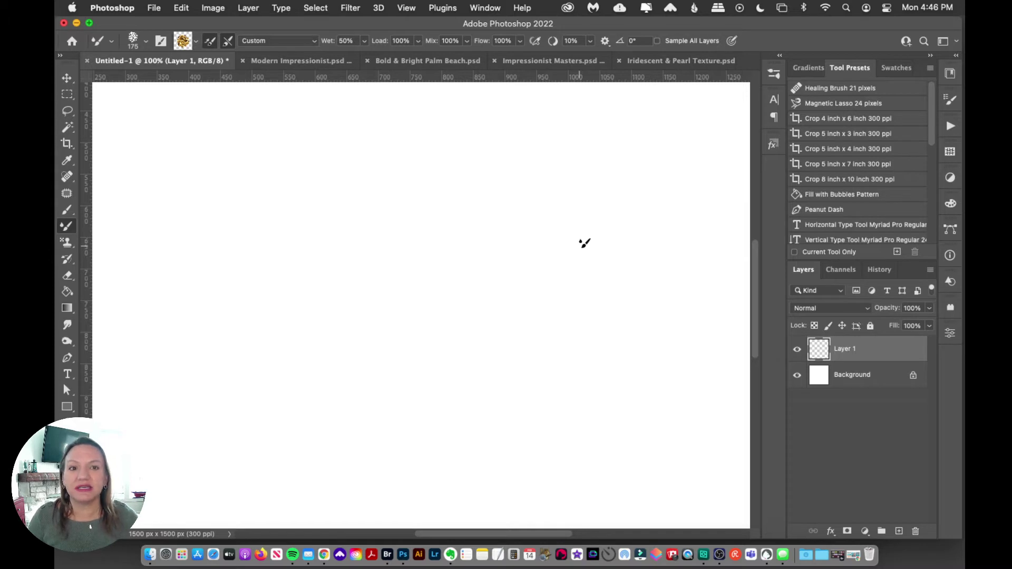
{"action": "left_click", "coordinate": [775, 74]}
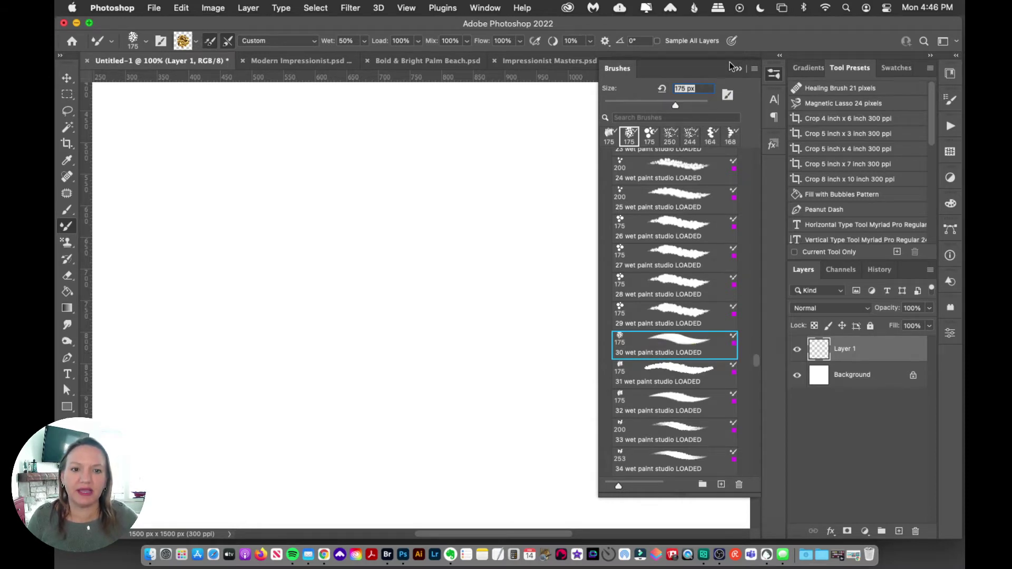
- Paint a smooth gold curve with brush 30, then a rough-edged one with brush 31
{"action": "left_click", "coordinate": [773, 75]}
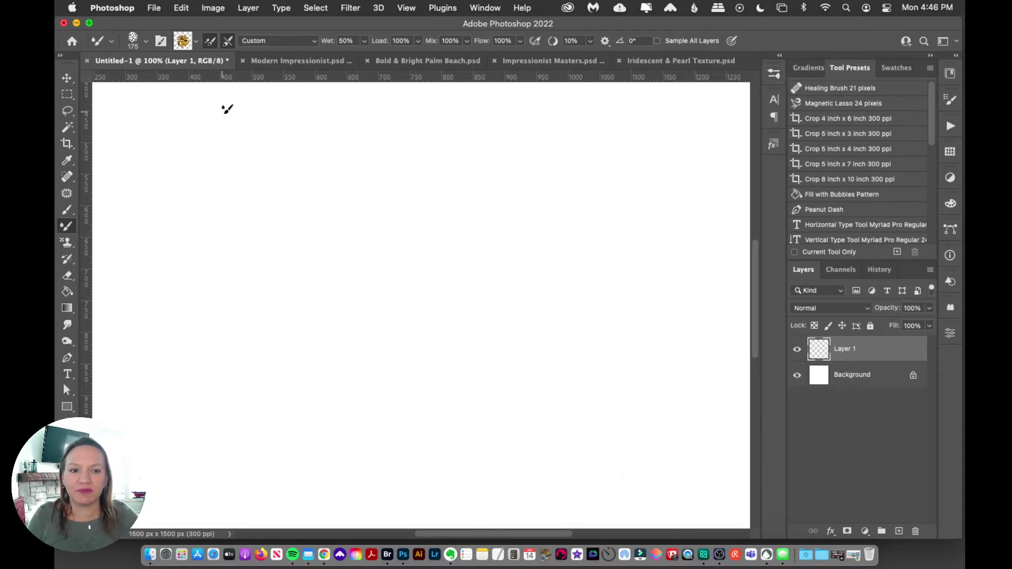
{"action": "mouse_move", "coordinate": [225, 106]}
{"action": "left_mouse_down"}
{"action": "mouse_move", "coordinate": [201, 173]}
{"action": "mouse_move", "coordinate": [245, 251]}
{"action": "mouse_move", "coordinate": [370, 332]}
{"action": "mouse_move", "coordinate": [364, 530]}
{"action": "left_mouse_up"}
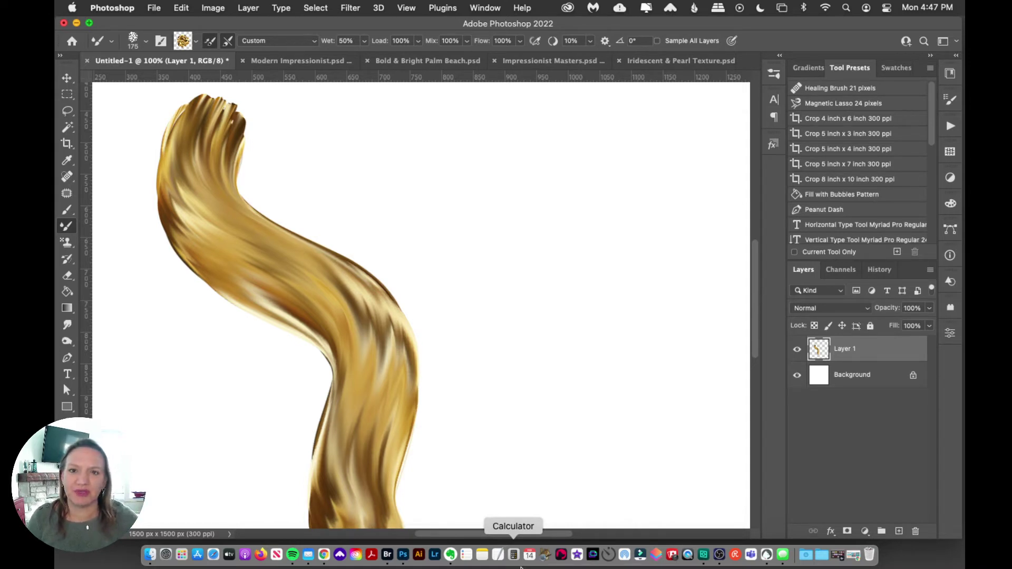
{"action": "left_click", "coordinate": [773, 74]}
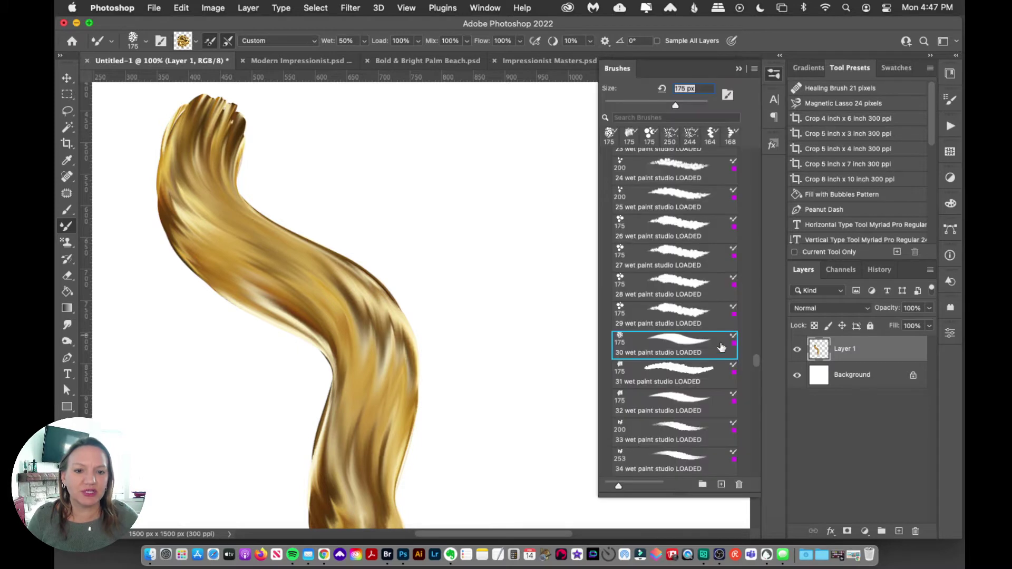
{"action": "left_click", "coordinate": [675, 379]}
{"action": "left_click", "coordinate": [774, 73]}
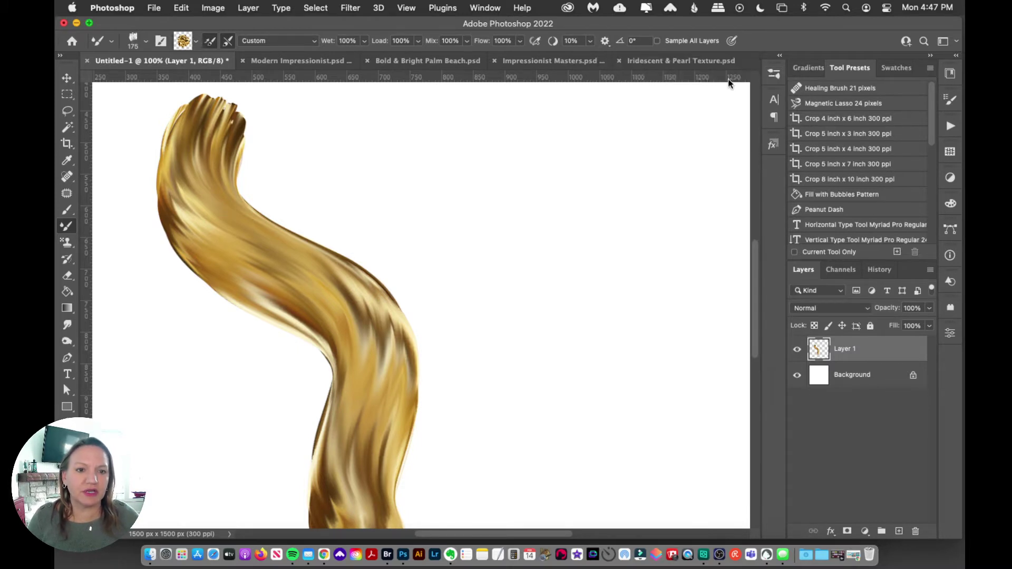
{"action": "mouse_move", "coordinate": [388, 108]}
{"action": "left_mouse_down"}
{"action": "mouse_move", "coordinate": [462, 208]}
{"action": "mouse_move", "coordinate": [599, 274]}
{"action": "mouse_move", "coordinate": [551, 422]}
{"action": "mouse_move", "coordinate": [748, 488]}
{"action": "left_mouse_up"}
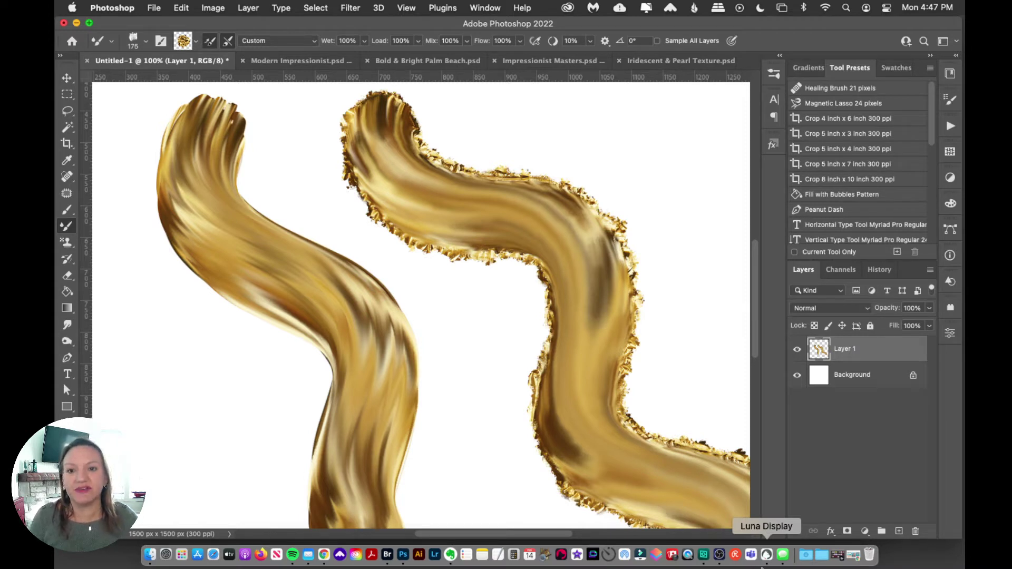
- Clear both gold strokes from Layer 1
{"action": "key", "text": "BackSpace"}
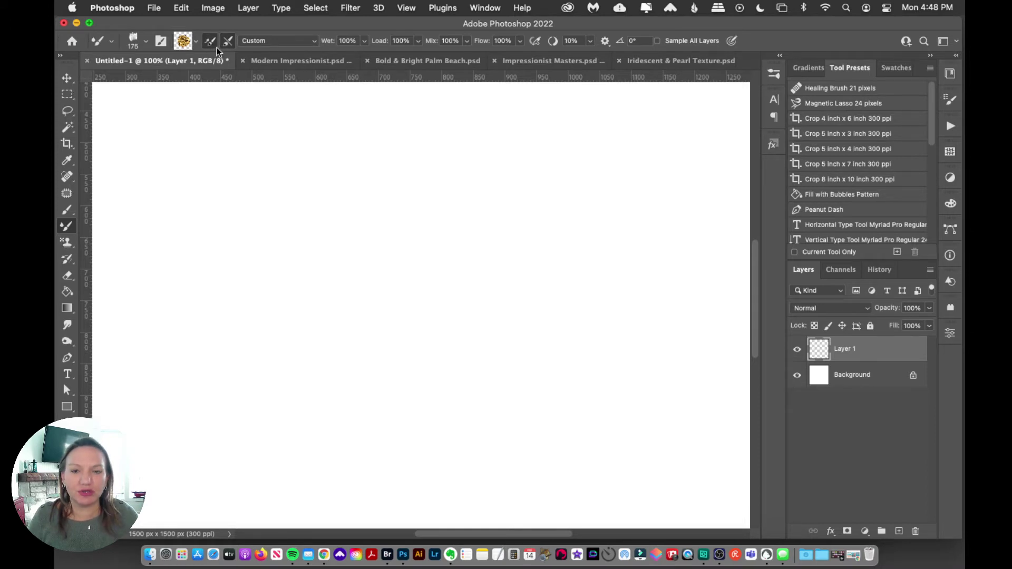
- Toggle the load-after-each-stroke option off and back, and show Smoothing at 10%
{"action": "left_click", "coordinate": [211, 45]}
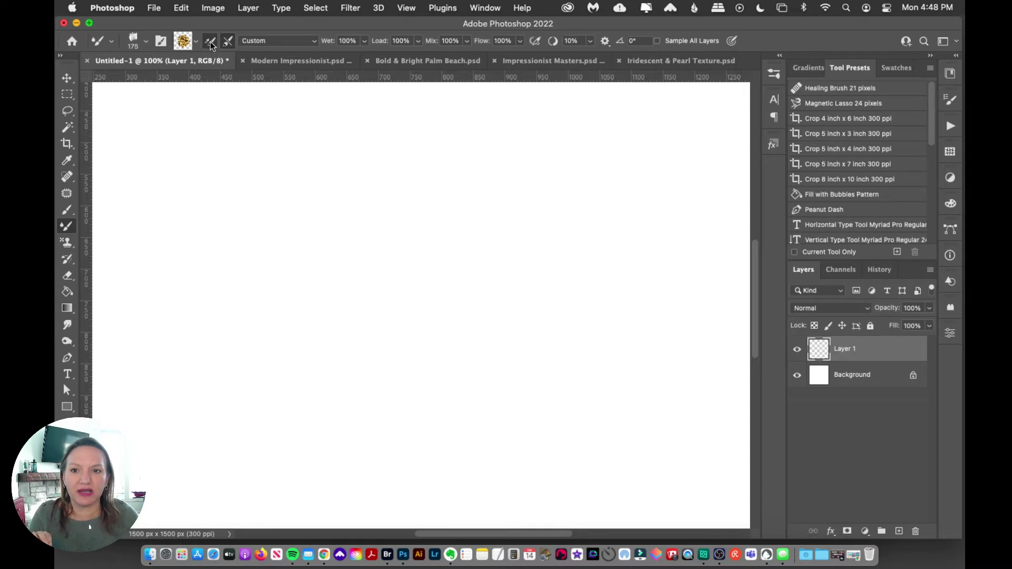
{"action": "left_click", "coordinate": [211, 42]}
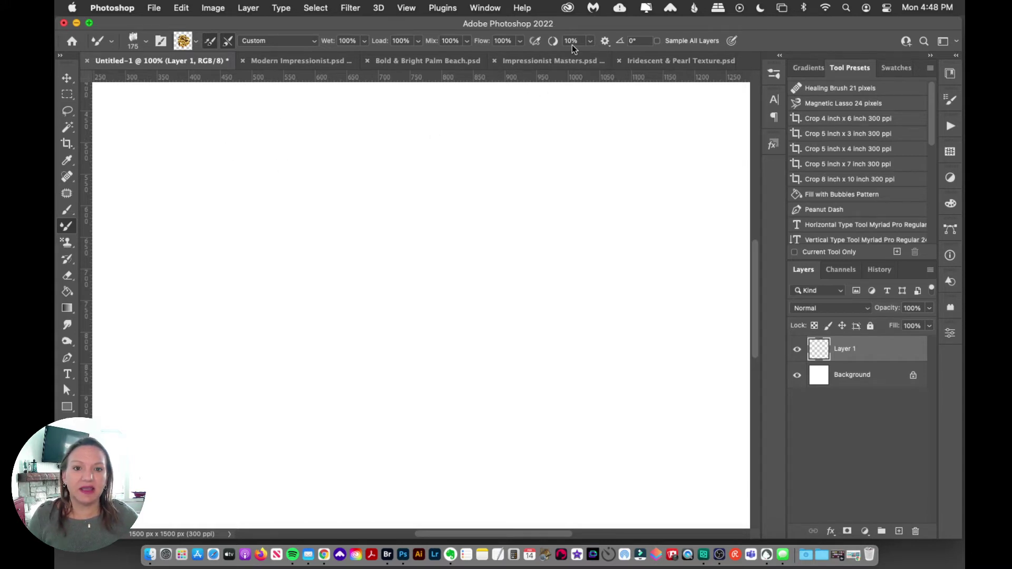
{"action": "left_click", "coordinate": [589, 42]}
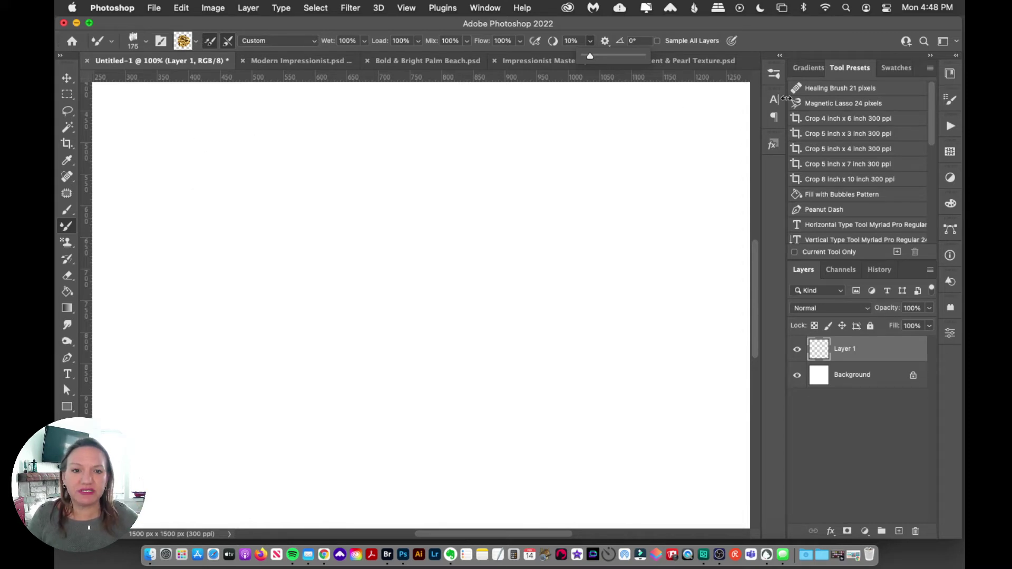
- Reselect brush 30 wet paint studio LOADED, paint a test gold stroke, and undo it
{"action": "left_click", "coordinate": [773, 74]}
{"action": "left_click", "coordinate": [685, 344]}
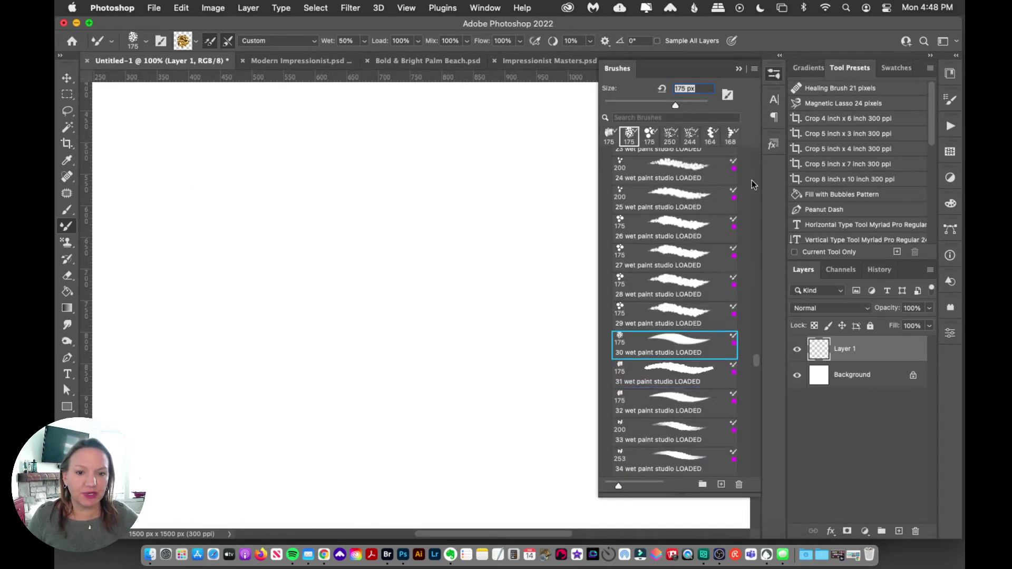
{"action": "left_click", "coordinate": [773, 75]}
{"action": "mouse_move", "coordinate": [208, 158]}
{"action": "left_mouse_down"}
{"action": "mouse_move", "coordinate": [215, 186]}
{"action": "mouse_move", "coordinate": [275, 196]}
{"action": "mouse_move", "coordinate": [357, 184]}
{"action": "mouse_move", "coordinate": [399, 238]}
{"action": "mouse_move", "coordinate": [453, 266]}
{"action": "mouse_move", "coordinate": [505, 225]}
{"action": "mouse_move", "coordinate": [571, 252]}
{"action": "mouse_move", "coordinate": [596, 290]}
{"action": "mouse_move", "coordinate": [662, 285]}
{"action": "mouse_move", "coordinate": [733, 375]}
{"action": "mouse_move", "coordinate": [771, 349]}
{"action": "left_mouse_up"}
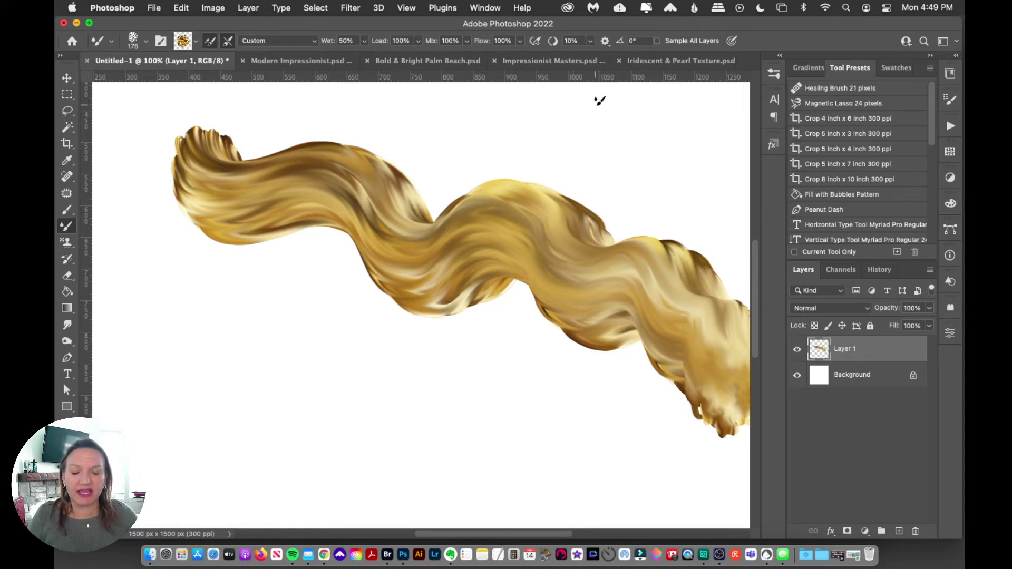
{"action": "key", "text": "super+z"}
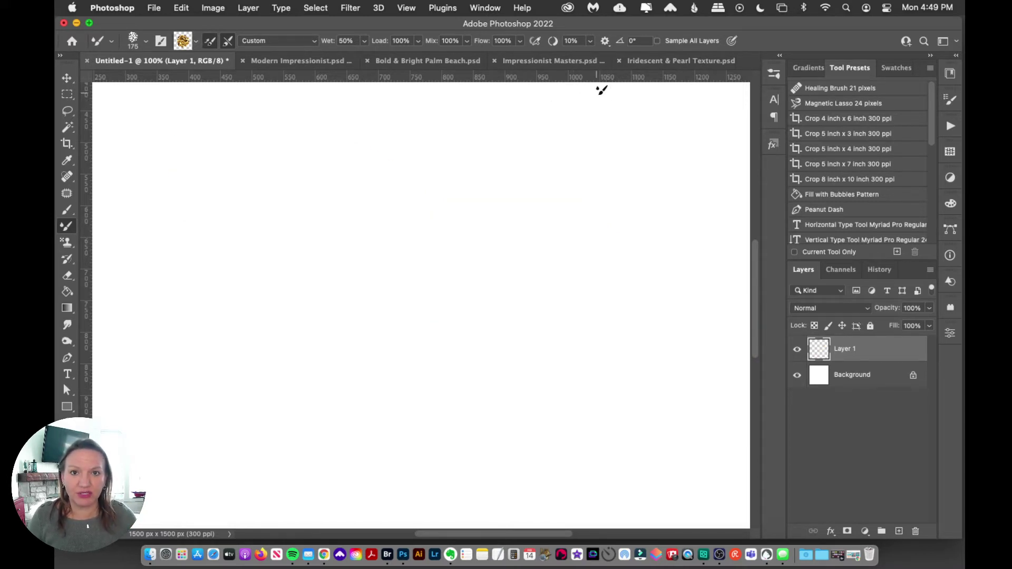
- Raise Smoothing to about 89%, test it with a gold stroke, then undo
{"action": "left_click", "coordinate": [590, 42]}
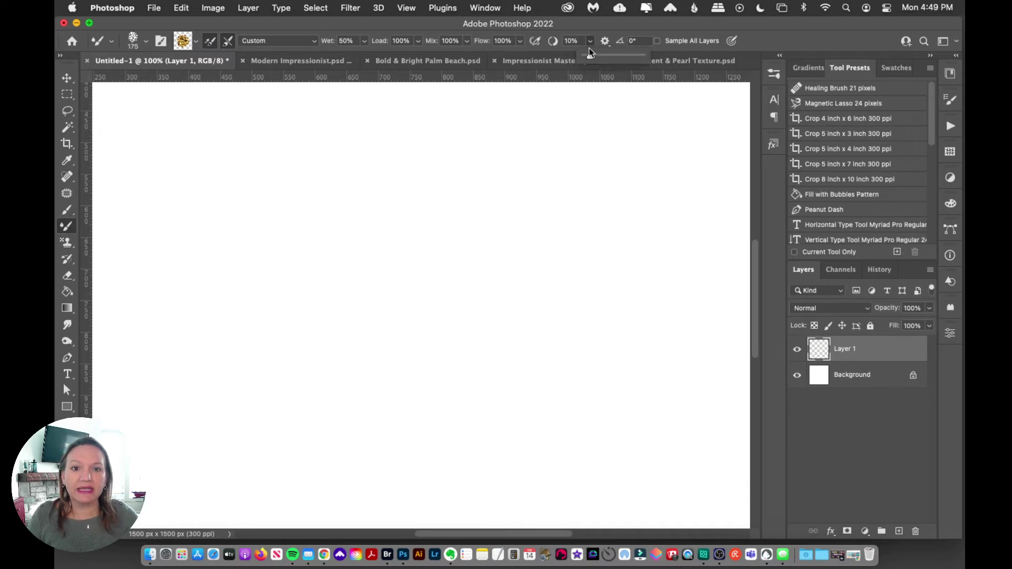
{"action": "left_click_drag", "start_coordinate": [593, 56], "coordinate": [636, 62]}
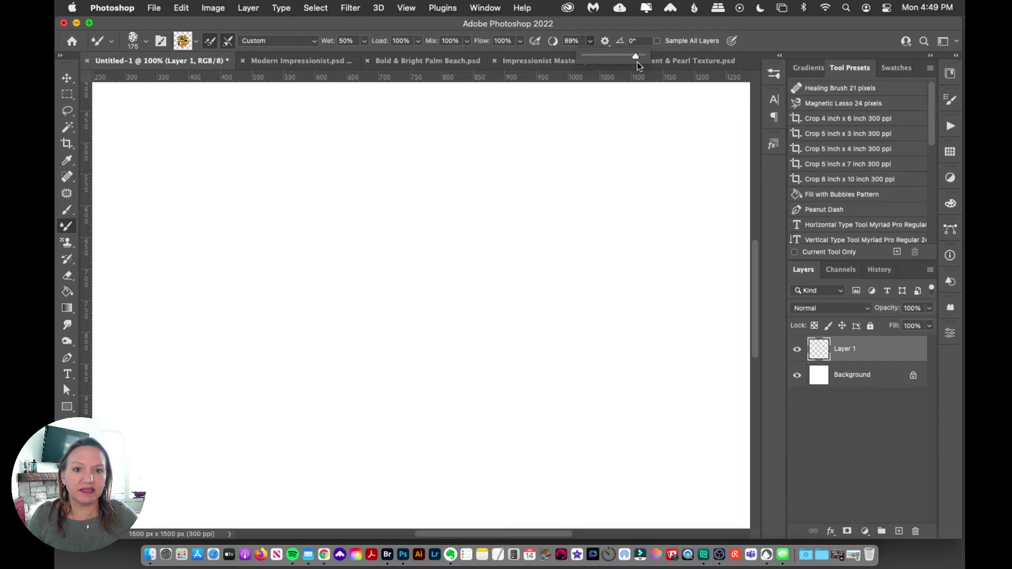
{"action": "mouse_move", "coordinate": [160, 138]}
{"action": "left_mouse_down"}
{"action": "mouse_move", "coordinate": [158, 147]}
{"action": "mouse_move", "coordinate": [273, 210]}
{"action": "mouse_move", "coordinate": [420, 172]}
{"action": "mouse_move", "coordinate": [519, 220]}
{"action": "mouse_move", "coordinate": [558, 326]}
{"action": "mouse_move", "coordinate": [737, 327]}
{"action": "mouse_move", "coordinate": [759, 311]}
{"action": "left_mouse_up"}
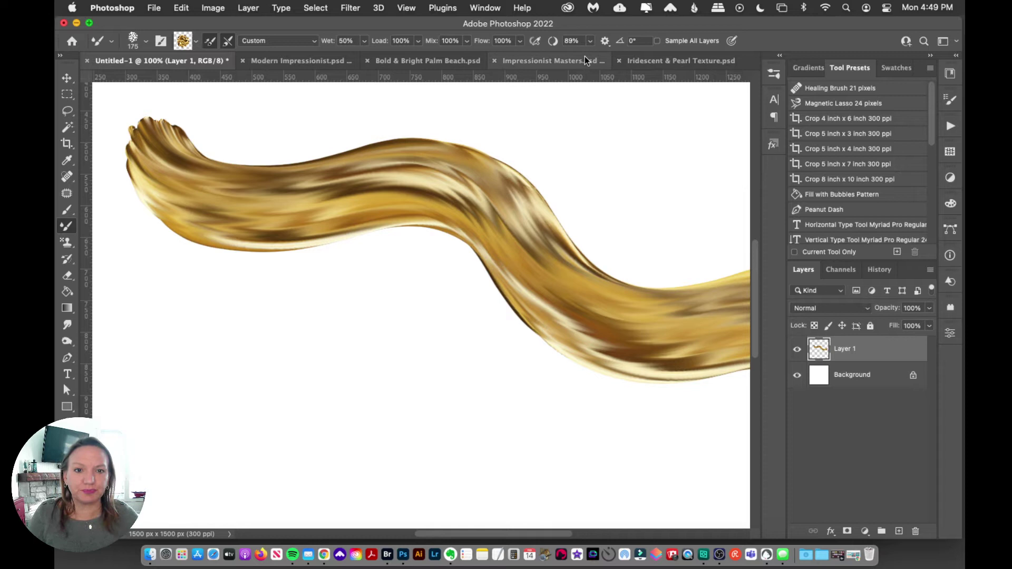
{"action": "key", "text": "super+z"}
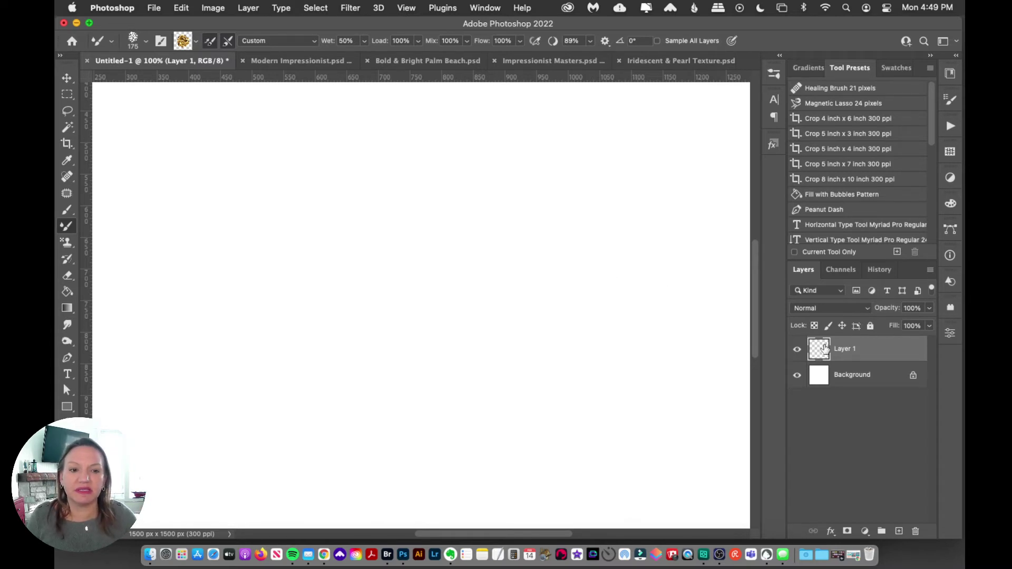
- Paint and undo a test stroke, enable Sample All Layers, and add empty Layer 2
{"action": "left_click", "coordinate": [306, 153]}
{"action": "mouse_move", "coordinate": [309, 152]}
{"action": "left_mouse_down"}
{"action": "mouse_move", "coordinate": [346, 246]}
{"action": "mouse_move", "coordinate": [531, 312]}
{"action": "mouse_move", "coordinate": [579, 402]}
{"action": "mouse_move", "coordinate": [575, 507]}
{"action": "mouse_move", "coordinate": [640, 475]}
{"action": "left_mouse_up"}
{"action": "key", "text": "super+z"}
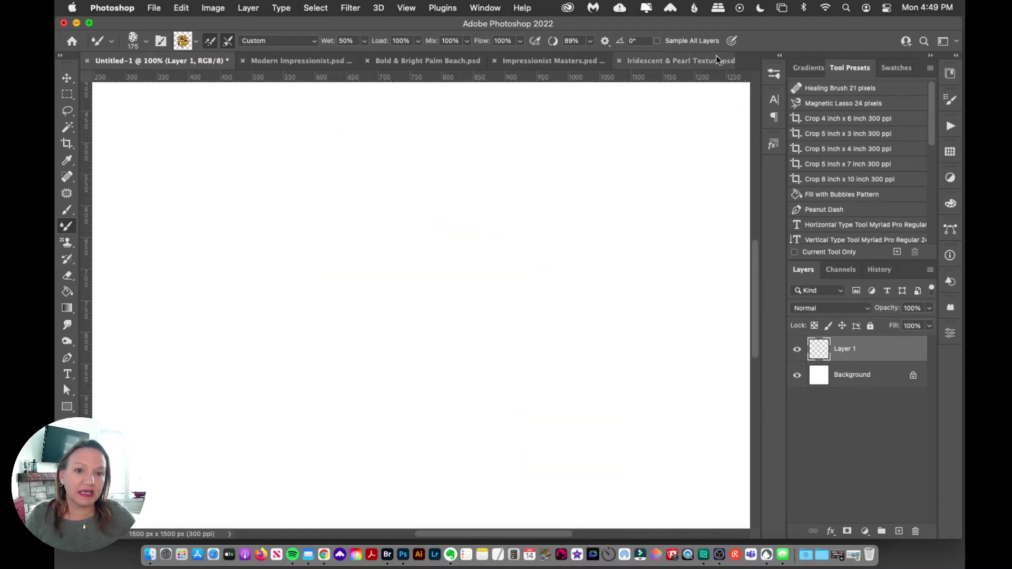
{"action": "left_click", "coordinate": [657, 40]}
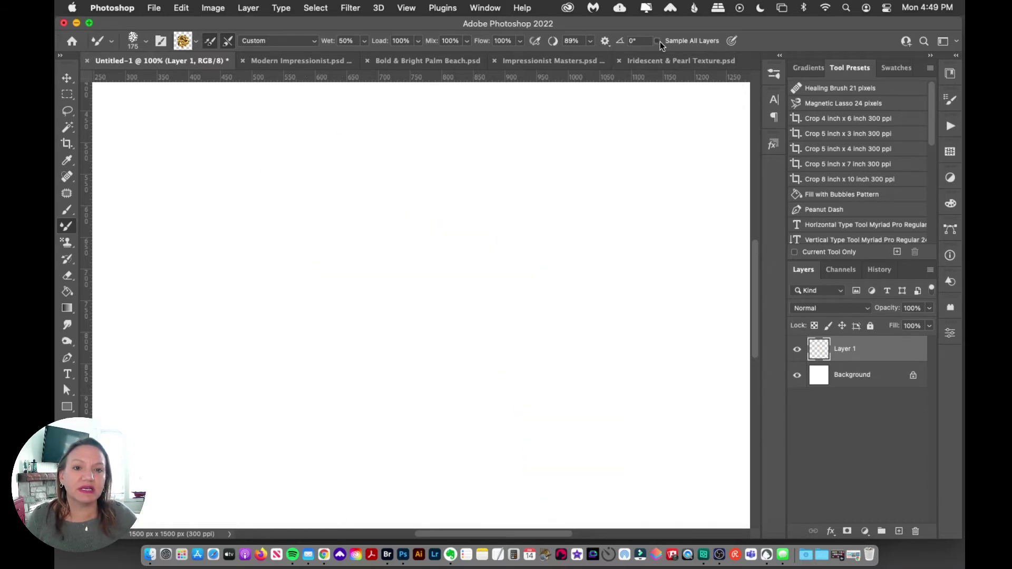
{"action": "left_click", "coordinate": [898, 531]}
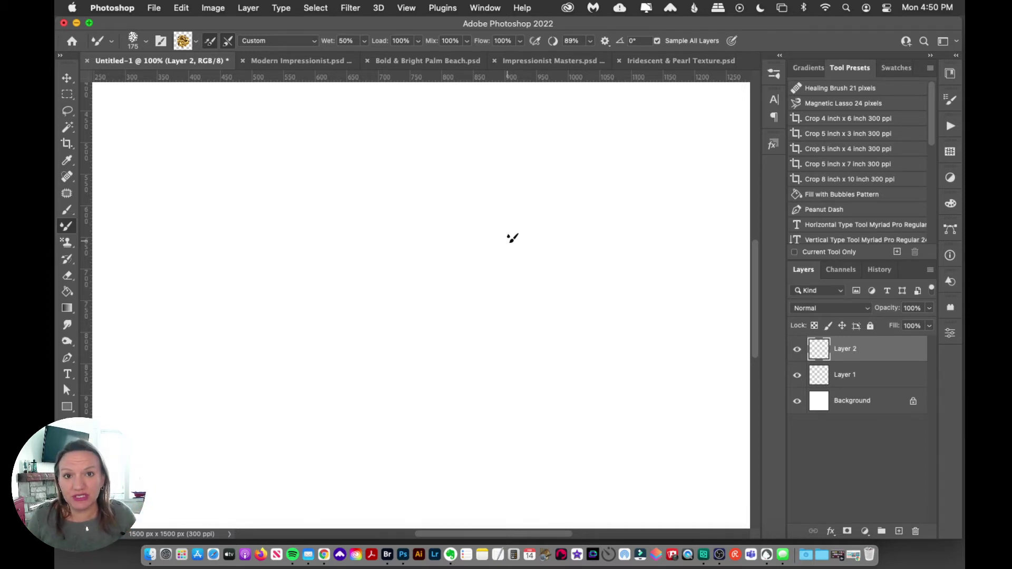
- Turn off Sample All Layers and paint a long S-shaped gold stroke on Layer 2
{"action": "left_click", "coordinate": [675, 40]}
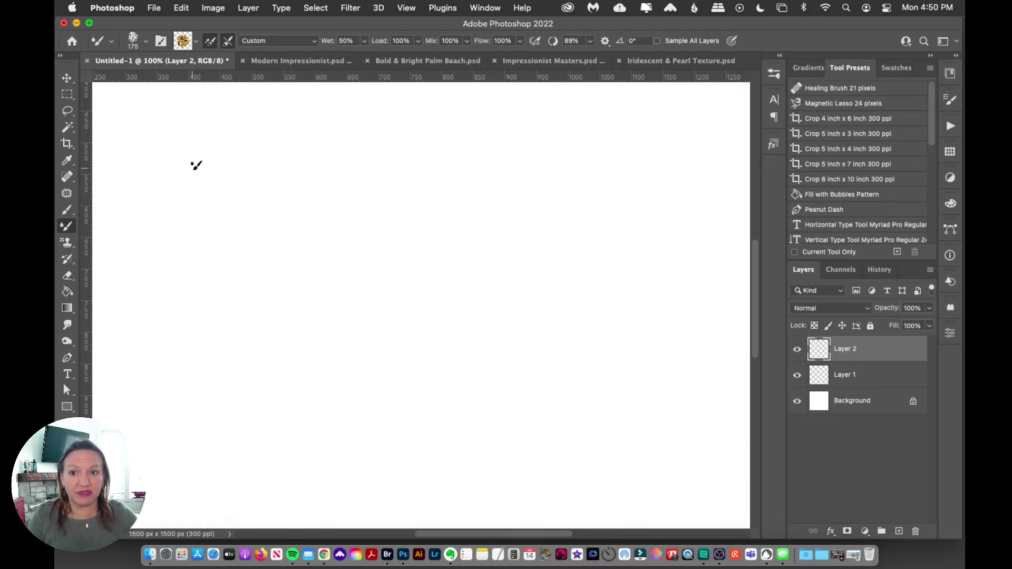
{"action": "mouse_move", "coordinate": [174, 155]}
{"action": "left_mouse_down"}
{"action": "mouse_move", "coordinate": [212, 214]}
{"action": "mouse_move", "coordinate": [439, 194]}
{"action": "mouse_move", "coordinate": [518, 304]}
{"action": "mouse_move", "coordinate": [537, 430]}
{"action": "left_mouse_up"}
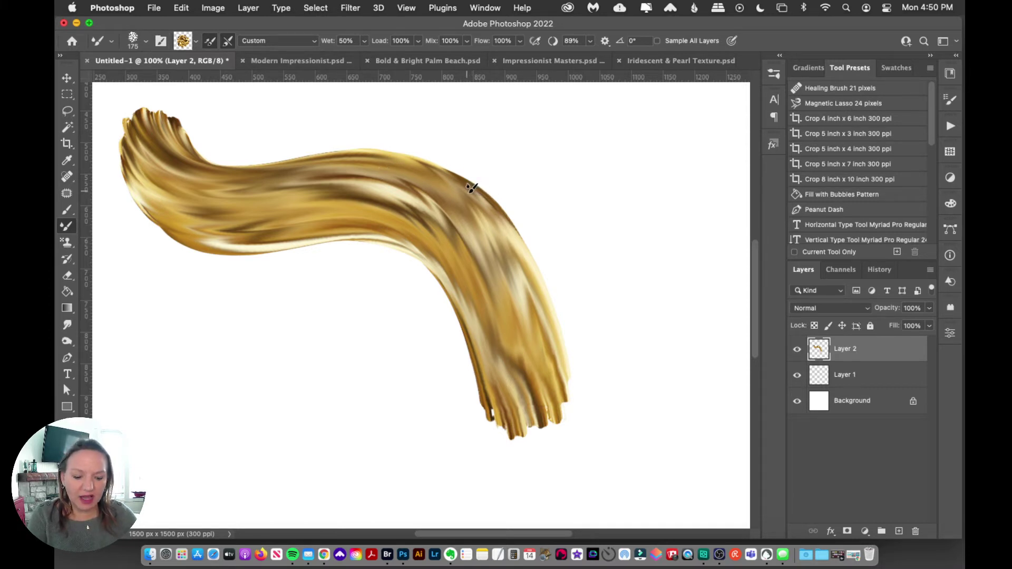
- Shrink the brush to 125, paint a blue stroke on the right, then undo both strokes
{"action": "key", "text": "bracketleft"}
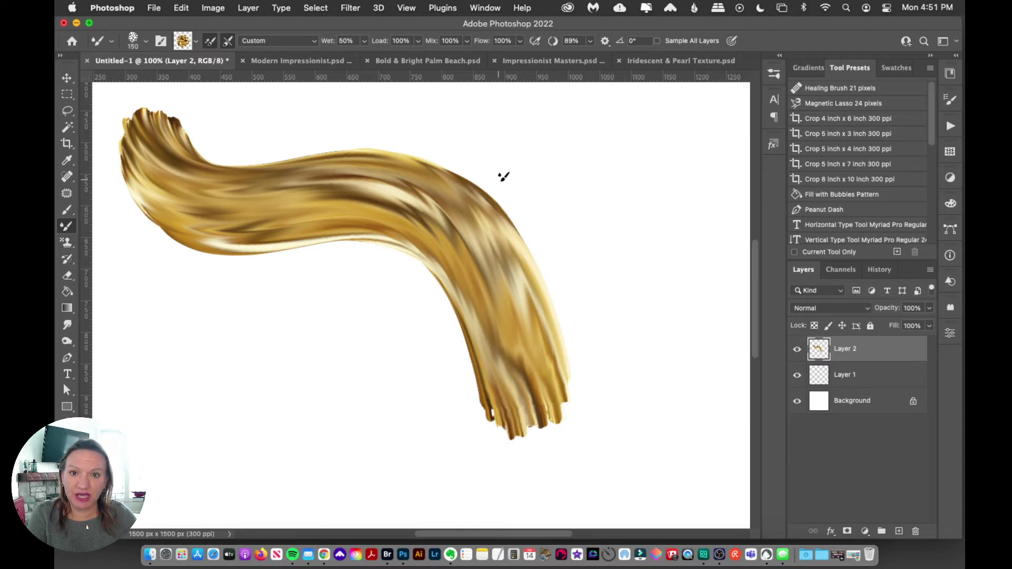
{"action": "key", "text": "bracketleft"}
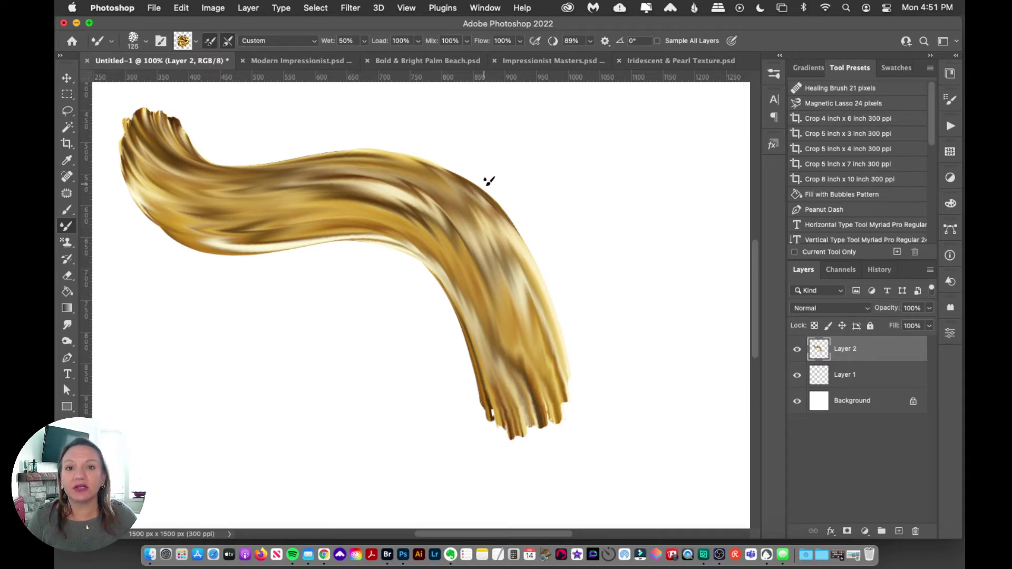
{"action": "mouse_move", "coordinate": [579, 127]}
{"action": "left_mouse_down"}
{"action": "mouse_move", "coordinate": [587, 222]}
{"action": "mouse_move", "coordinate": [647, 268]}
{"action": "mouse_move", "coordinate": [696, 368]}
{"action": "mouse_move", "coordinate": [655, 428]}
{"action": "left_mouse_up"}
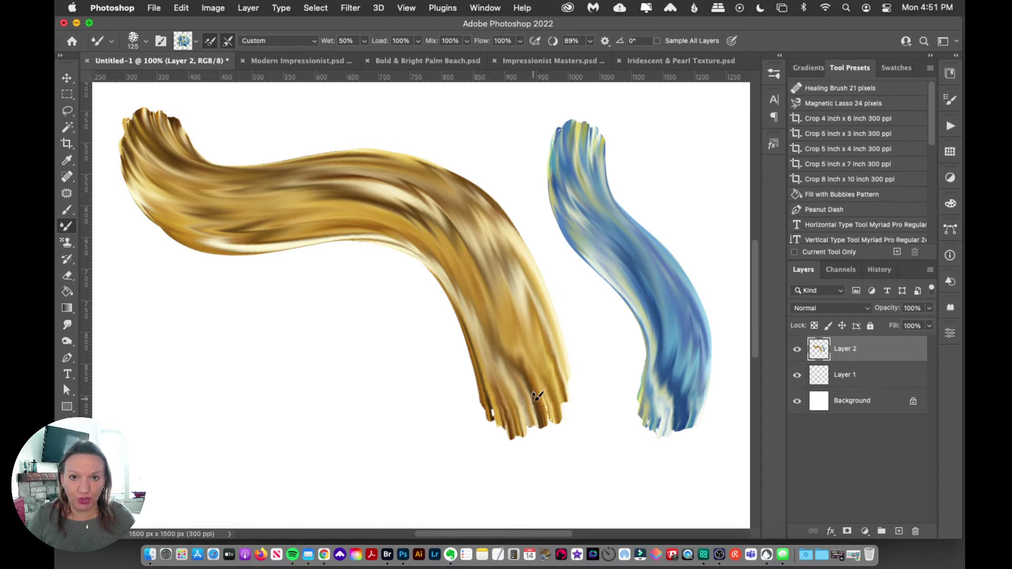
{"action": "key", "text": "super+z"}
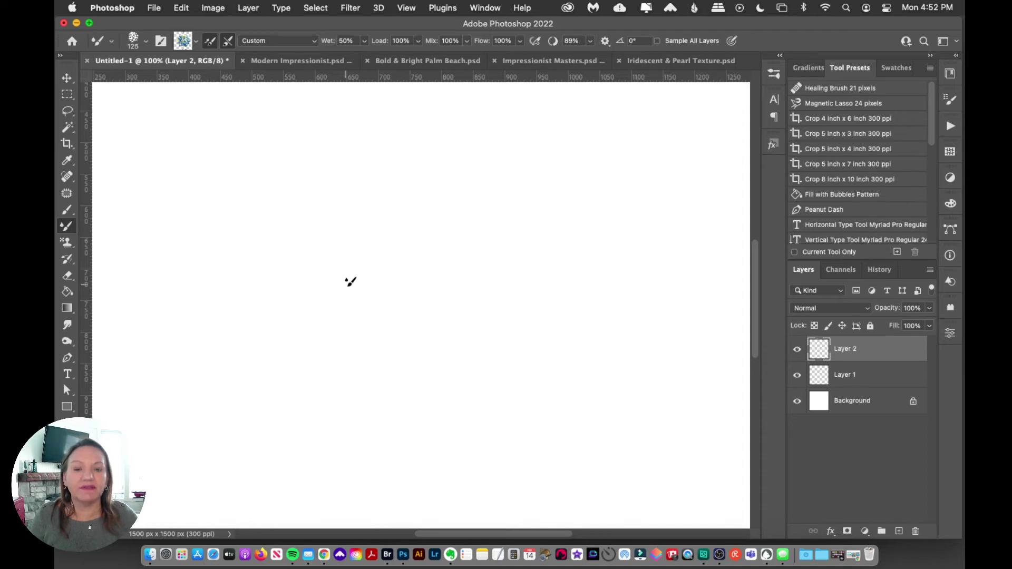
- Switch to the Modern Impressionist.psd palette document
{"action": "left_click", "coordinate": [303, 62]}
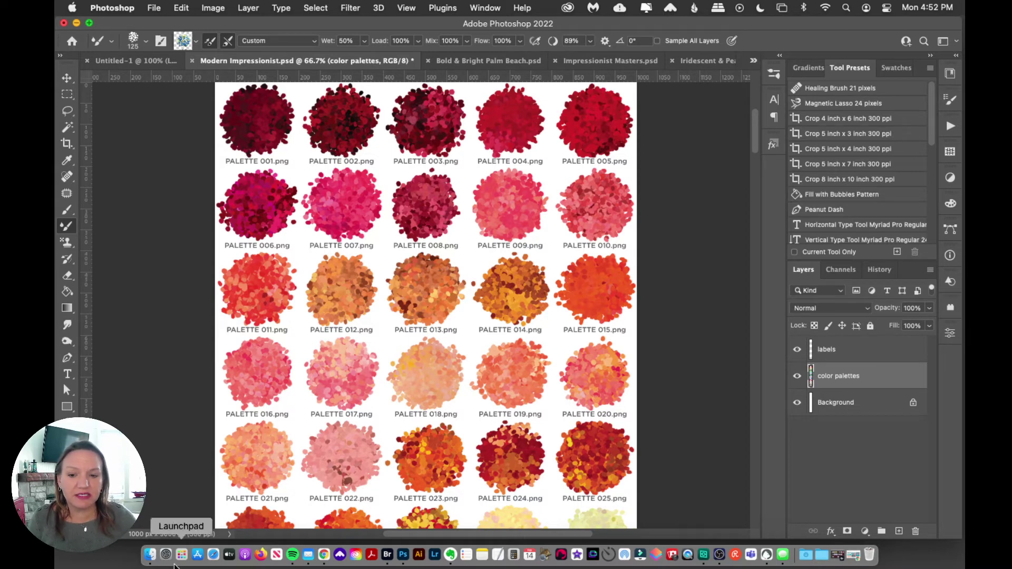
{"action": "left_click", "coordinate": [150, 558]}
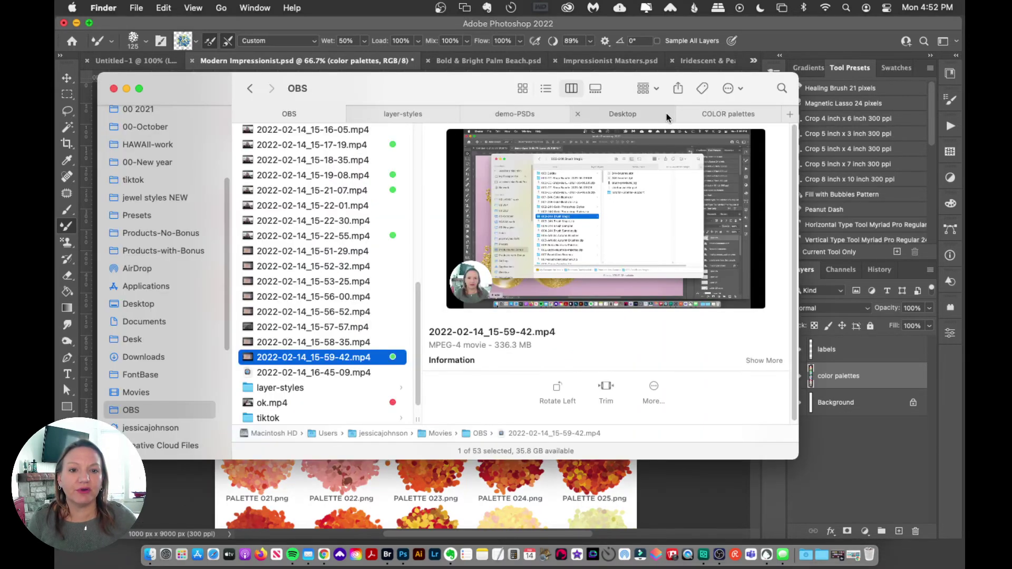
{"action": "left_click", "coordinate": [712, 113]}
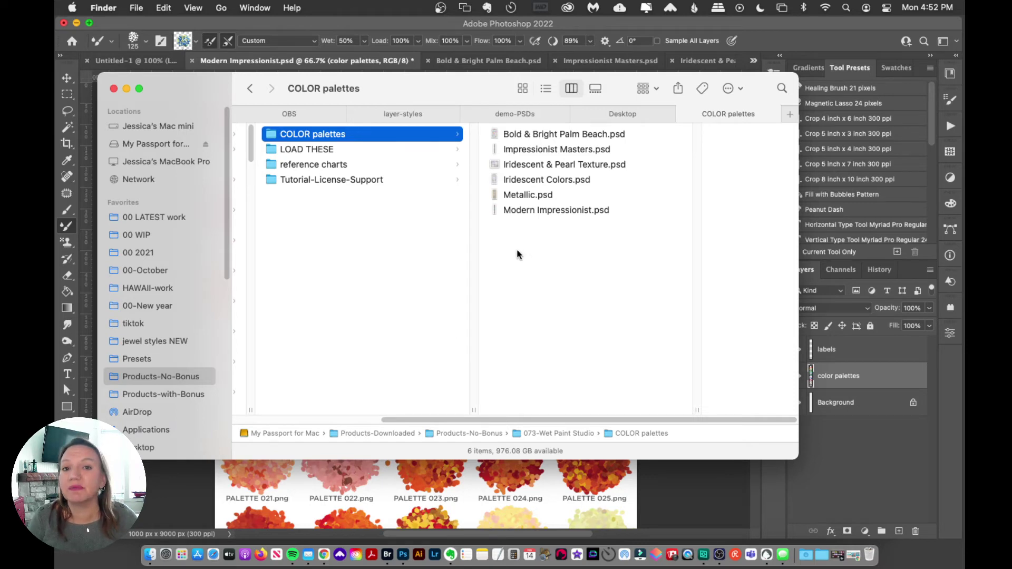
{"action": "left_click", "coordinate": [401, 24]}
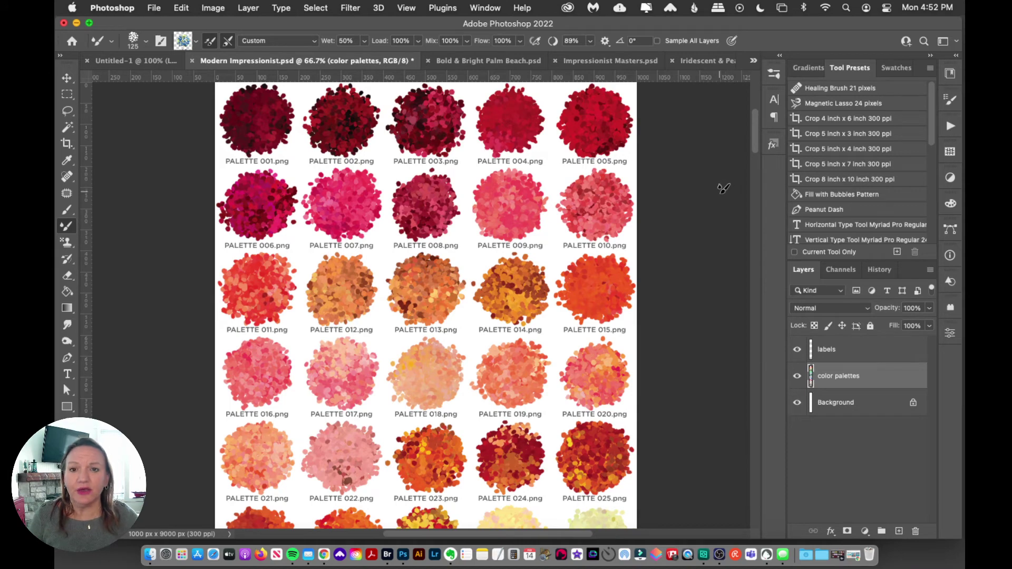
{"action": "left_click_drag", "start_coordinate": [753, 137], "coordinate": [642, 388]}
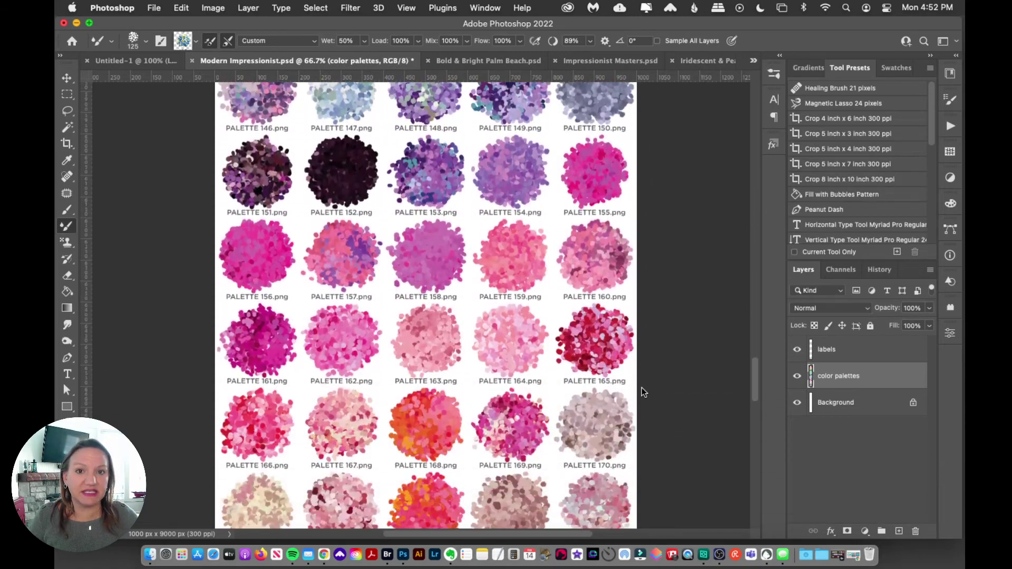
{"action": "scroll", "coordinate": [641, 392], "scroll_direction": "down", "scroll_amount": 15}
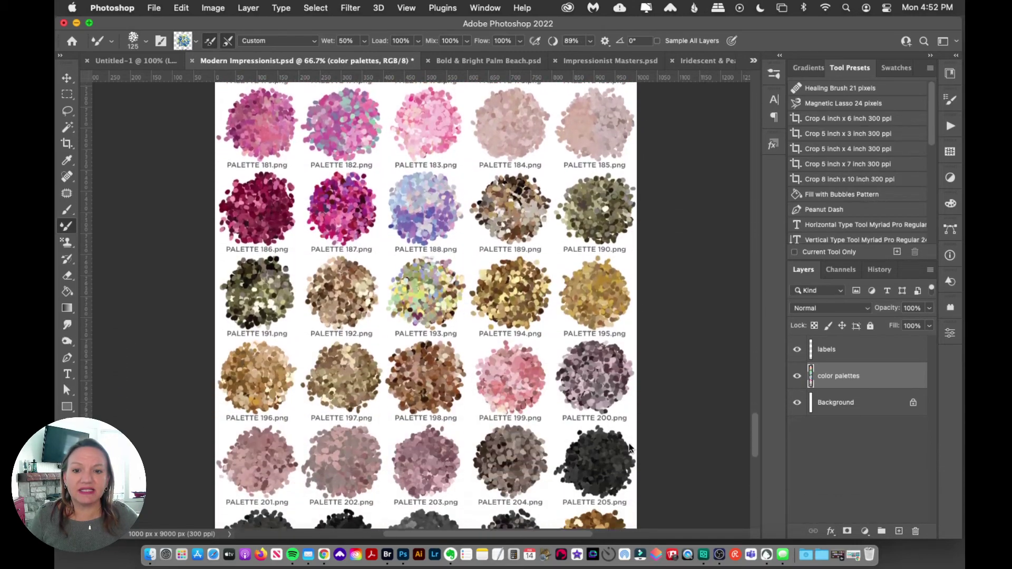
{"action": "scroll", "coordinate": [630, 448], "scroll_direction": "up", "scroll_amount": 20}
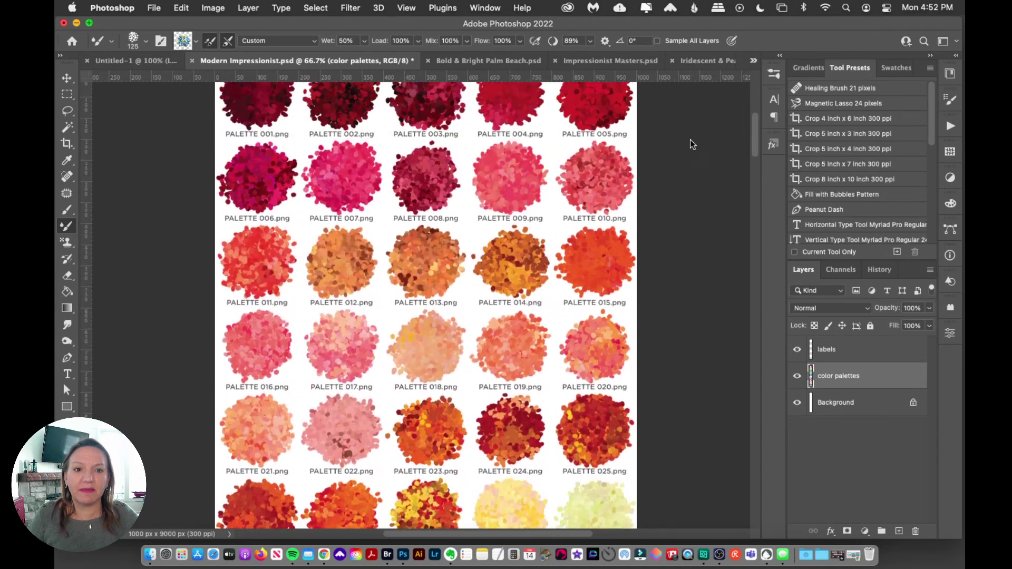
{"action": "scroll", "coordinate": [693, 135], "scroll_direction": "up", "scroll_amount": 3}
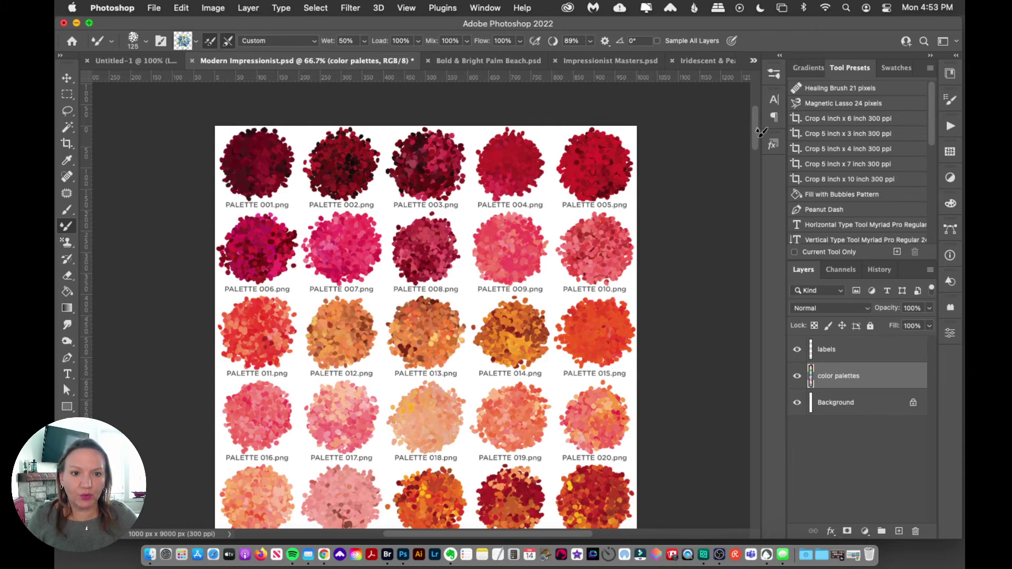
- Load the mixer brush with a crimson multicolour sample from PALETTE 006, leaving load options unchanged
{"action": "mouse_move", "coordinate": [755, 129]}
{"action": "left_mouse_down"}
{"action": "mouse_move", "coordinate": [749, 177]}
{"action": "mouse_move", "coordinate": [754, 134]}
{"action": "left_mouse_up"}
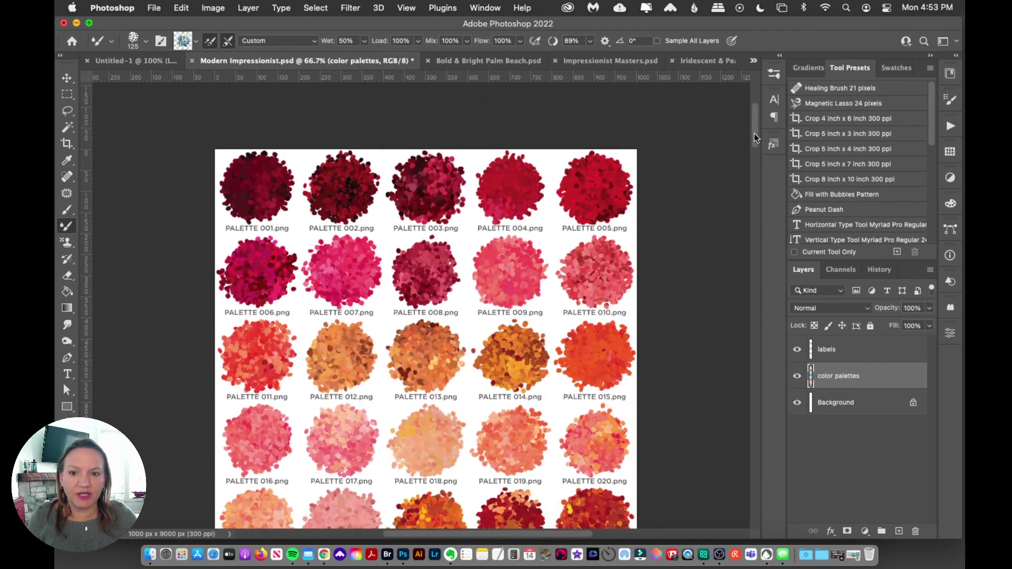
{"action": "left_click", "coordinate": [258, 271], "text": "alt"}
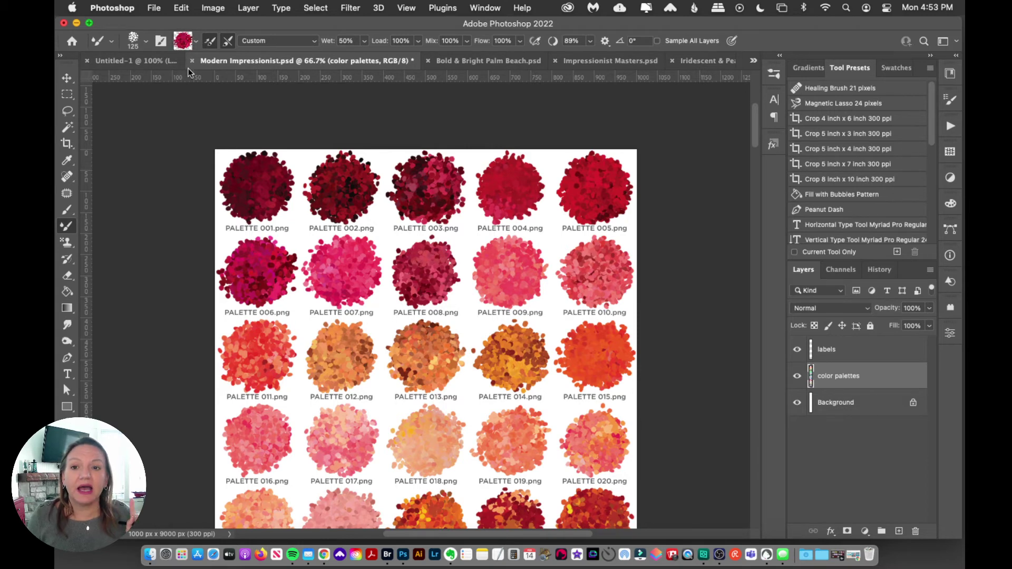
{"action": "left_click", "coordinate": [195, 42]}
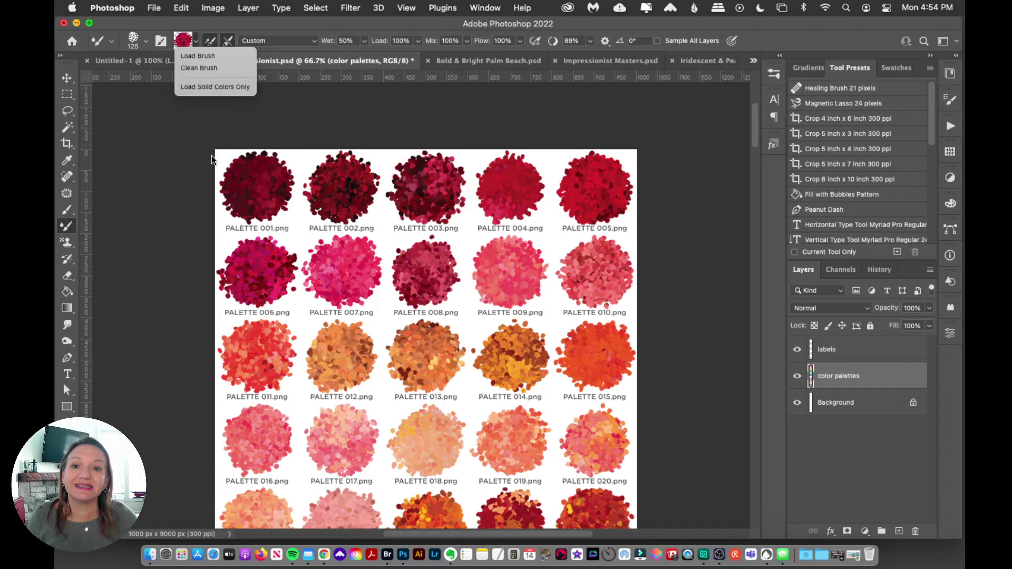
{"action": "left_click", "coordinate": [209, 21]}
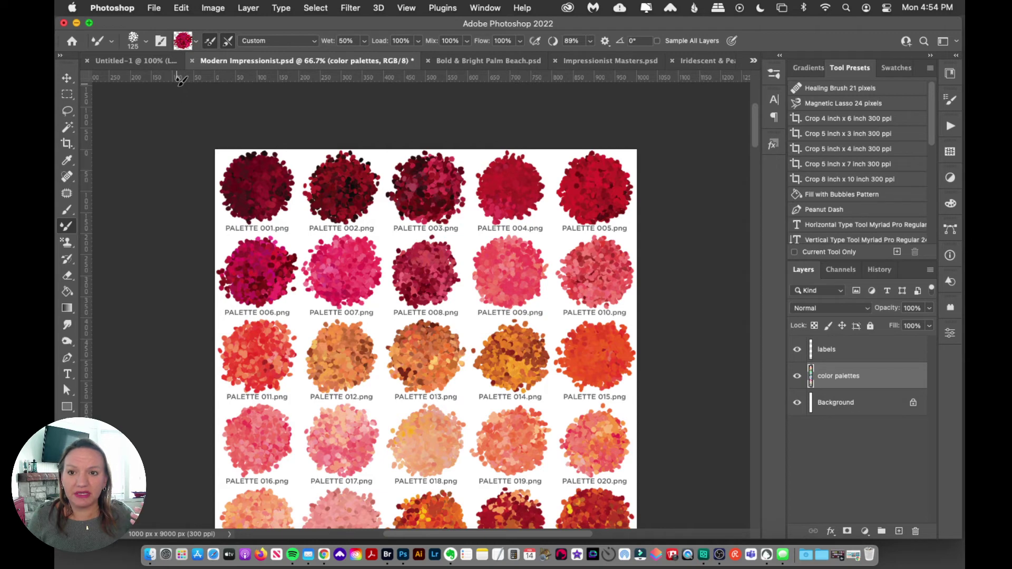
- Paint a long crimson multicolour S-curve stroke across the Untitled-1 canvas on Layer 2
{"action": "left_click", "coordinate": [136, 61]}
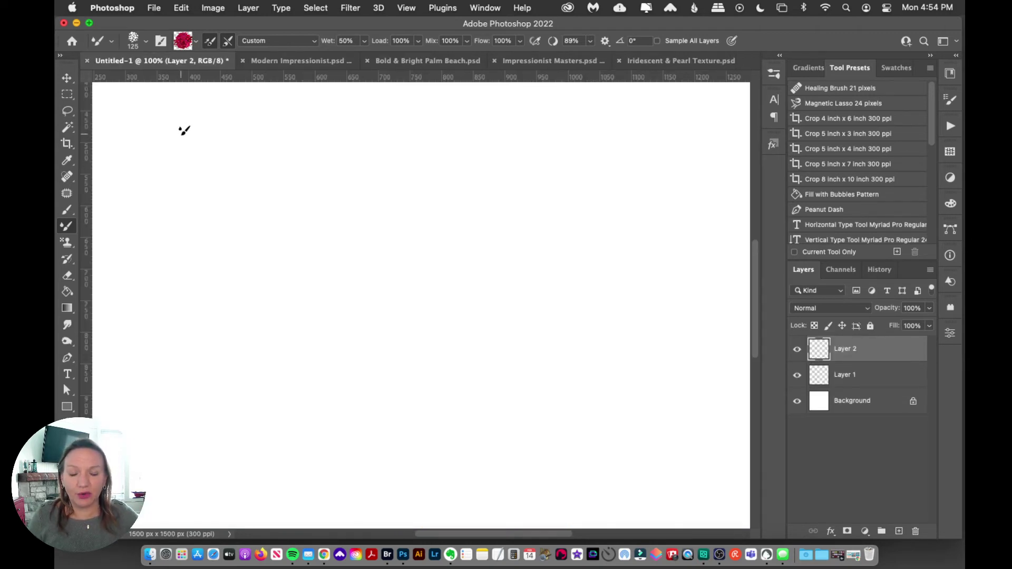
{"action": "mouse_move", "coordinate": [165, 118]}
{"action": "left_mouse_down"}
{"action": "mouse_move", "coordinate": [165, 142]}
{"action": "mouse_move", "coordinate": [198, 201]}
{"action": "mouse_move", "coordinate": [267, 231]}
{"action": "mouse_move", "coordinate": [365, 205]}
{"action": "mouse_move", "coordinate": [437, 206]}
{"action": "mouse_move", "coordinate": [506, 267]}
{"action": "mouse_move", "coordinate": [531, 335]}
{"action": "mouse_move", "coordinate": [600, 395]}
{"action": "mouse_move", "coordinate": [700, 399]}
{"action": "mouse_move", "coordinate": [767, 417]}
{"action": "mouse_move", "coordinate": [793, 460]}
{"action": "mouse_move", "coordinate": [789, 481]}
{"action": "left_mouse_up"}
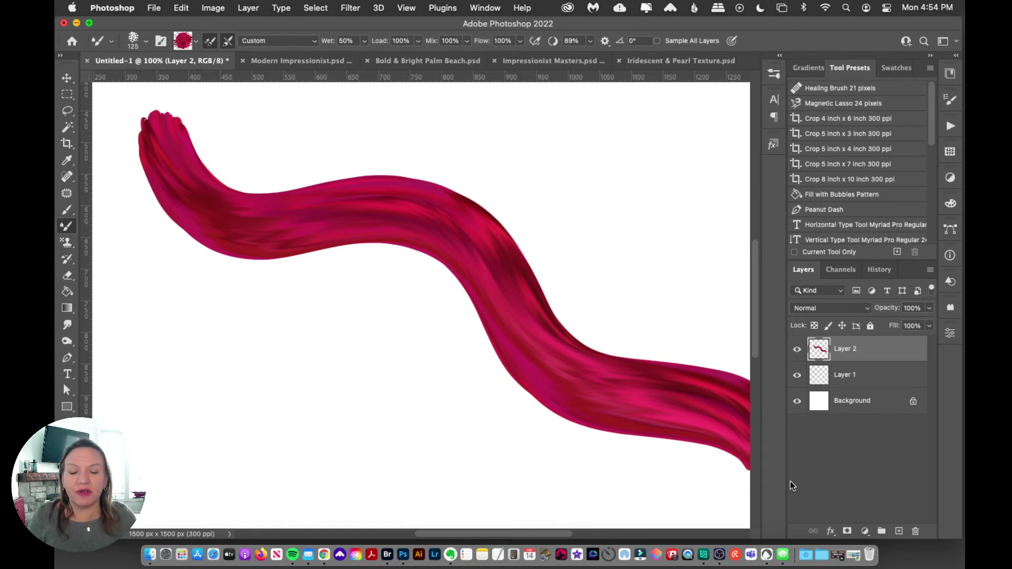
{"action": "left_click", "coordinate": [301, 61]}
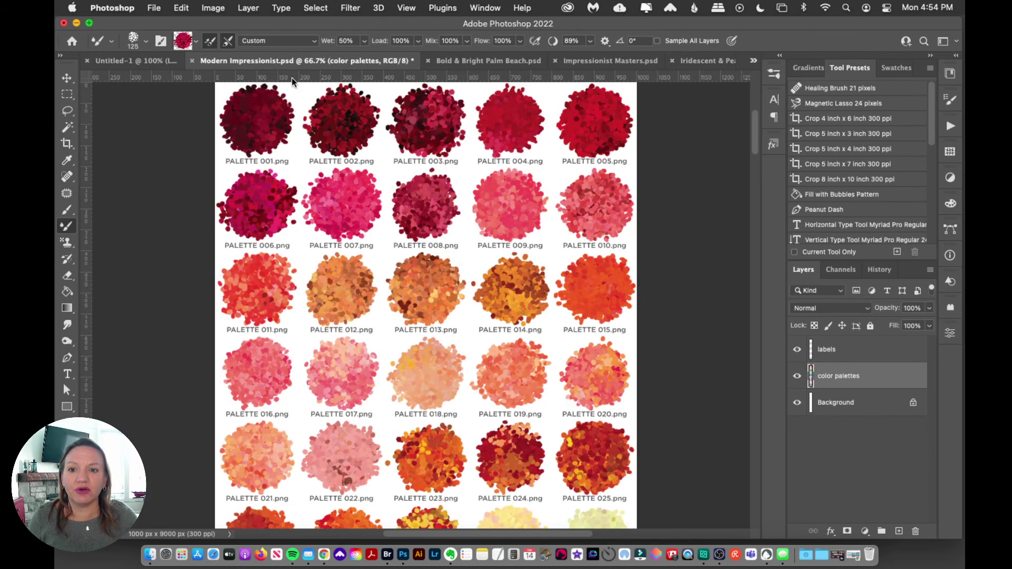
- Set the mixer brush colour to solid crimson c41e4b from PALETTE 006 and add empty Layer 3
{"action": "left_click", "coordinate": [182, 41]}
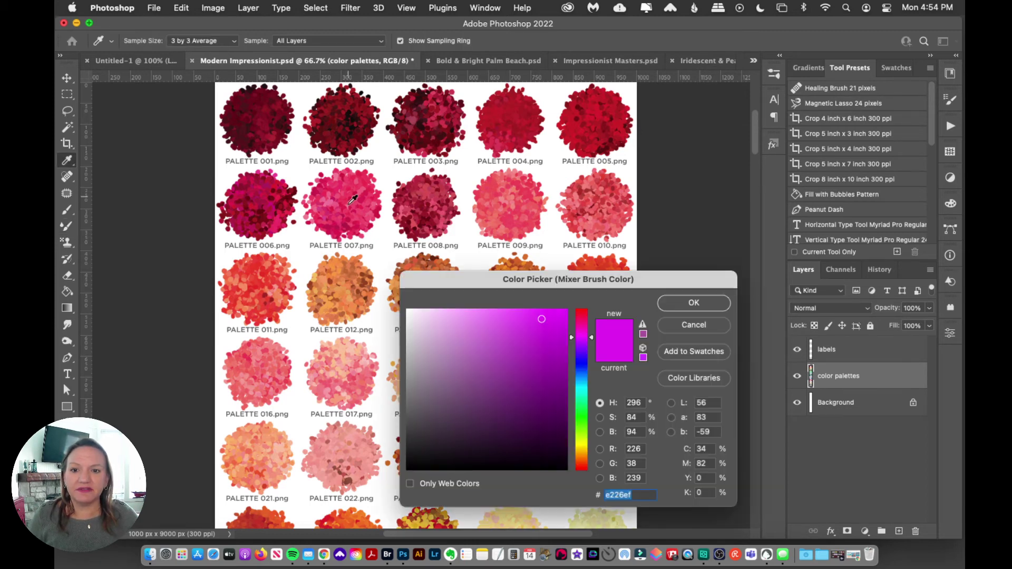
{"action": "left_click", "coordinate": [244, 212]}
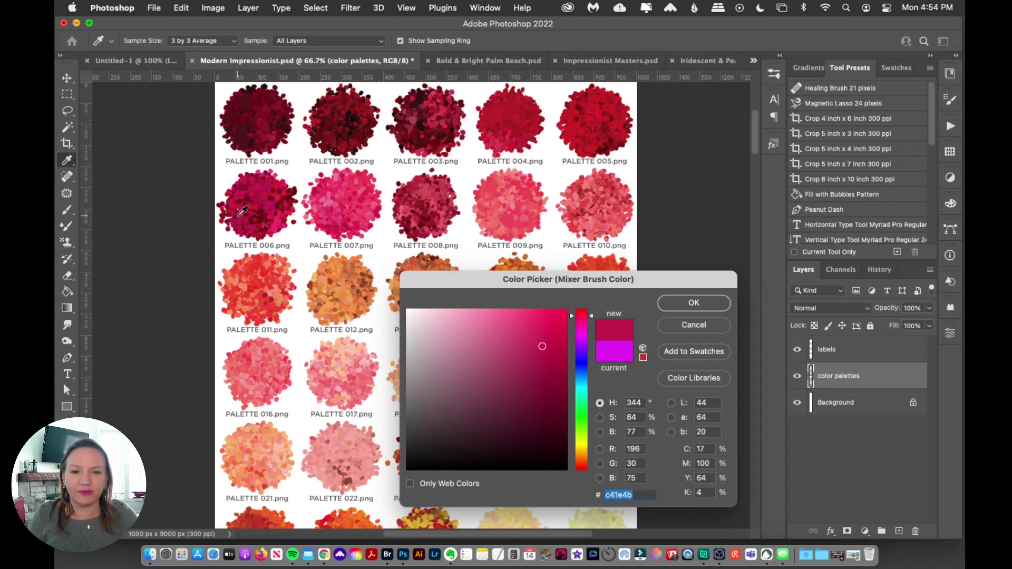
{"action": "left_click", "coordinate": [692, 302]}
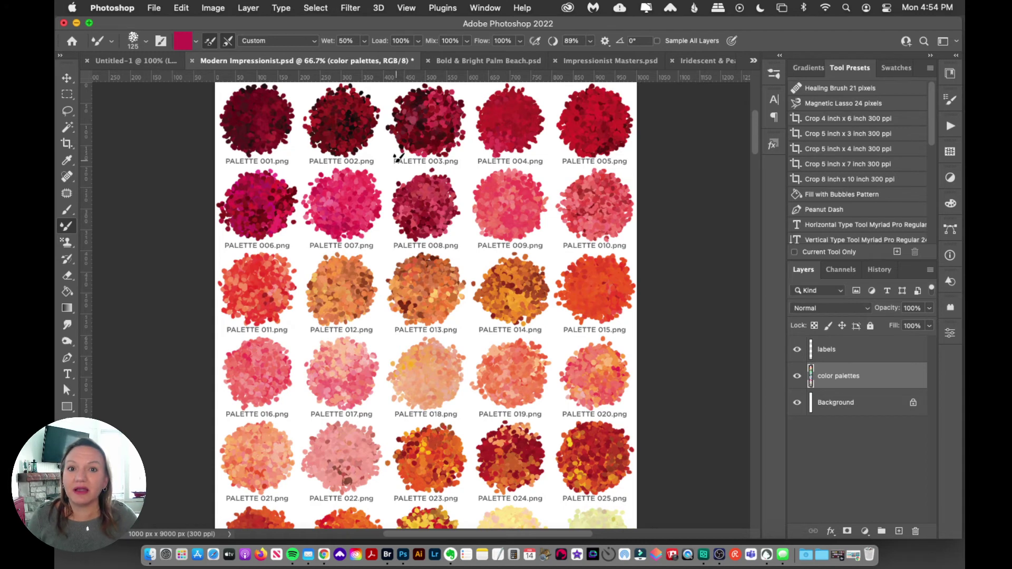
{"action": "left_click", "coordinate": [150, 62]}
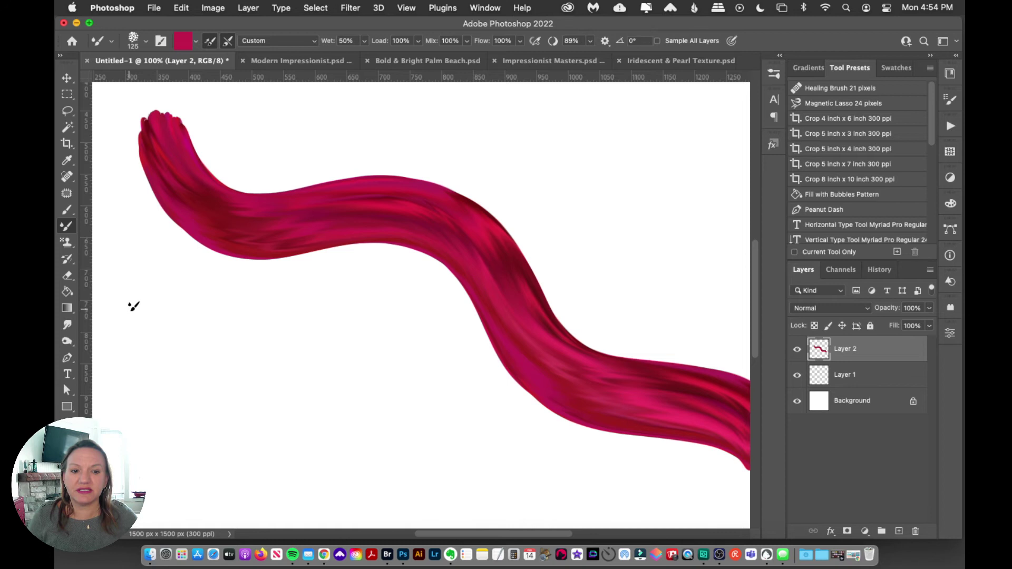
{"action": "left_click", "coordinate": [899, 532]}
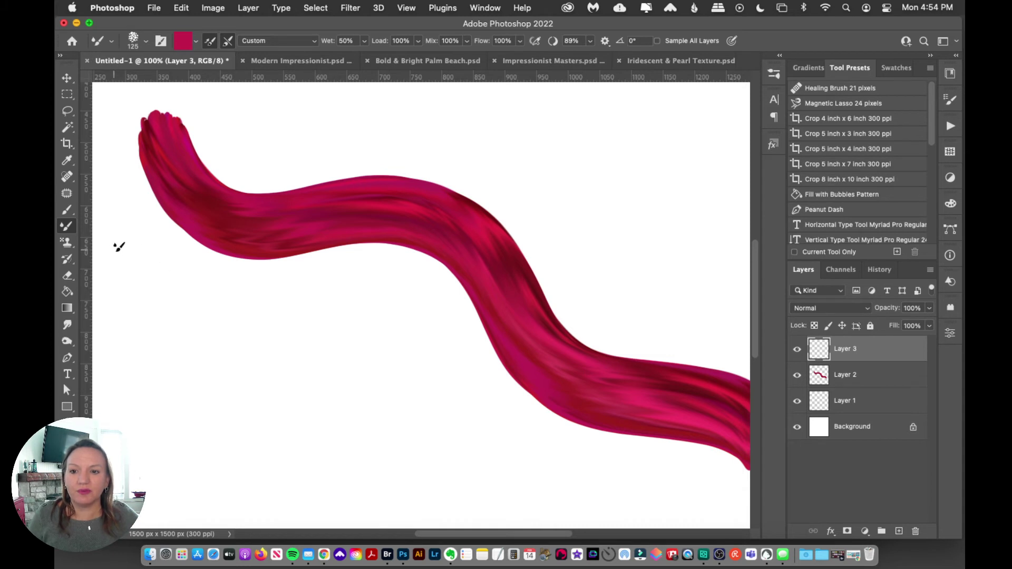
- Paint a solid flat crimson wavy stroke on Layer 3, beneath the multicolour stroke
{"action": "mouse_move", "coordinate": [116, 244]}
{"action": "left_mouse_down"}
{"action": "mouse_move", "coordinate": [124, 280]}
{"action": "mouse_move", "coordinate": [168, 327]}
{"action": "mouse_move", "coordinate": [231, 342]}
{"action": "mouse_move", "coordinate": [293, 328]}
{"action": "mouse_move", "coordinate": [350, 332]}
{"action": "mouse_move", "coordinate": [399, 369]}
{"action": "mouse_move", "coordinate": [427, 472]}
{"action": "mouse_move", "coordinate": [485, 509]}
{"action": "mouse_move", "coordinate": [685, 527]}
{"action": "left_mouse_up"}
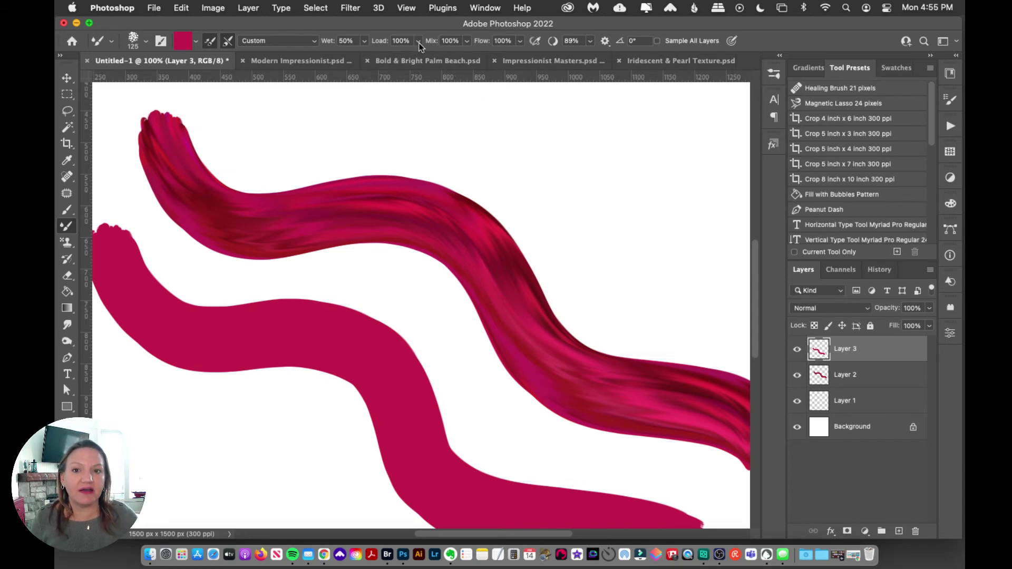
- Browse the Modern Impressionist, Bold & Bright, Impressionist Masters and Iridescent palette sheets, ending on Bold & Bright Palm Beach
{"action": "left_click", "coordinate": [317, 61]}
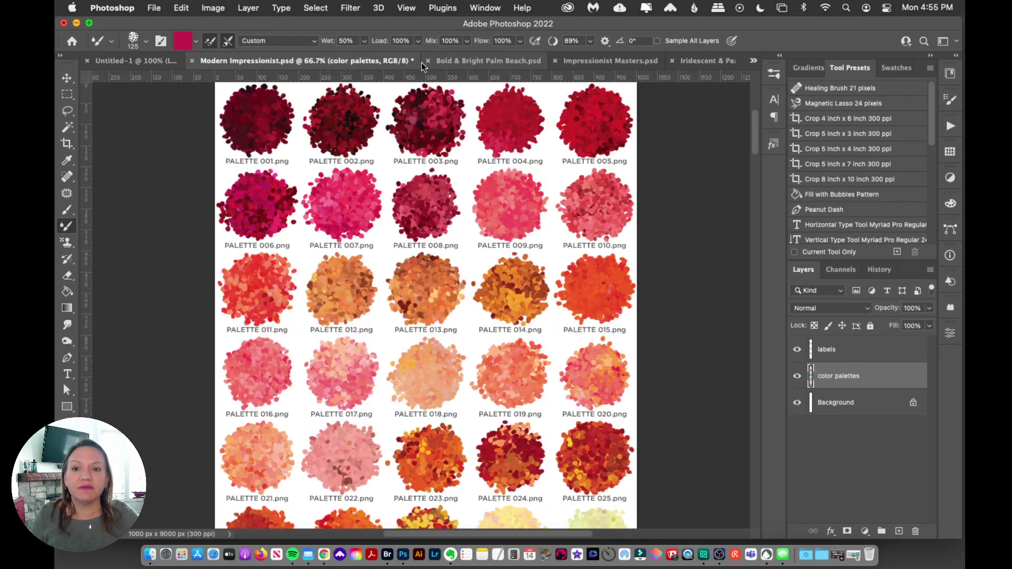
{"action": "left_click", "coordinate": [452, 61]}
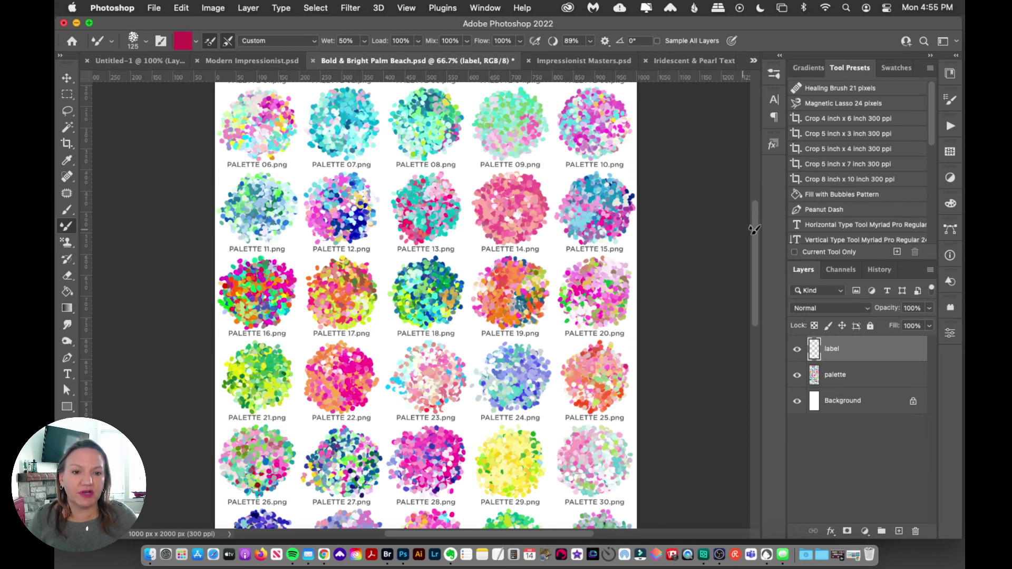
{"action": "scroll", "coordinate": [750, 252], "scroll_direction": "down", "scroll_amount": 1}
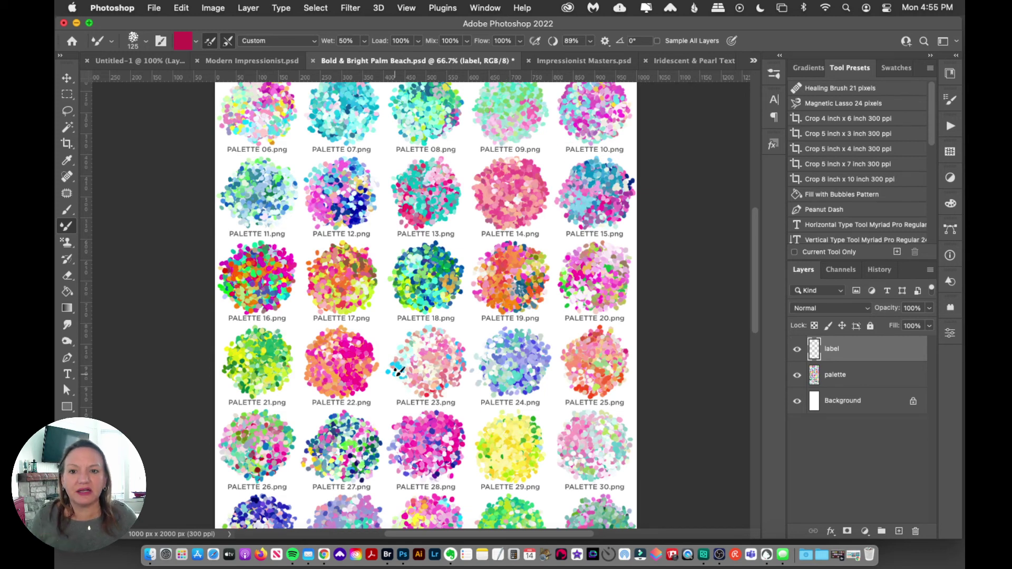
{"action": "left_click", "coordinate": [563, 57]}
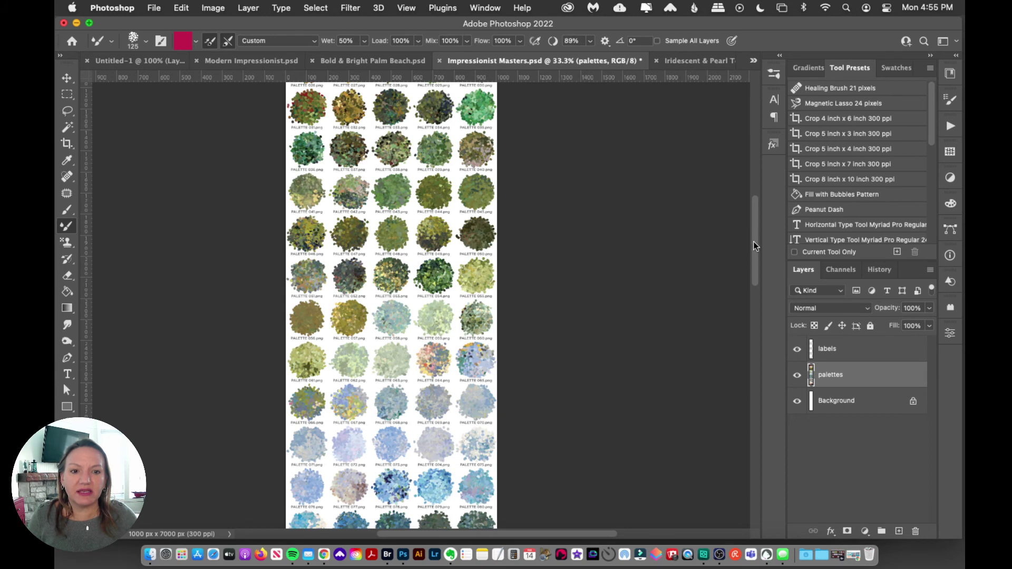
{"action": "left_click_drag", "start_coordinate": [754, 242], "coordinate": [745, 258]}
{"action": "scroll", "coordinate": [745, 258], "scroll_direction": "down", "scroll_amount": 15}
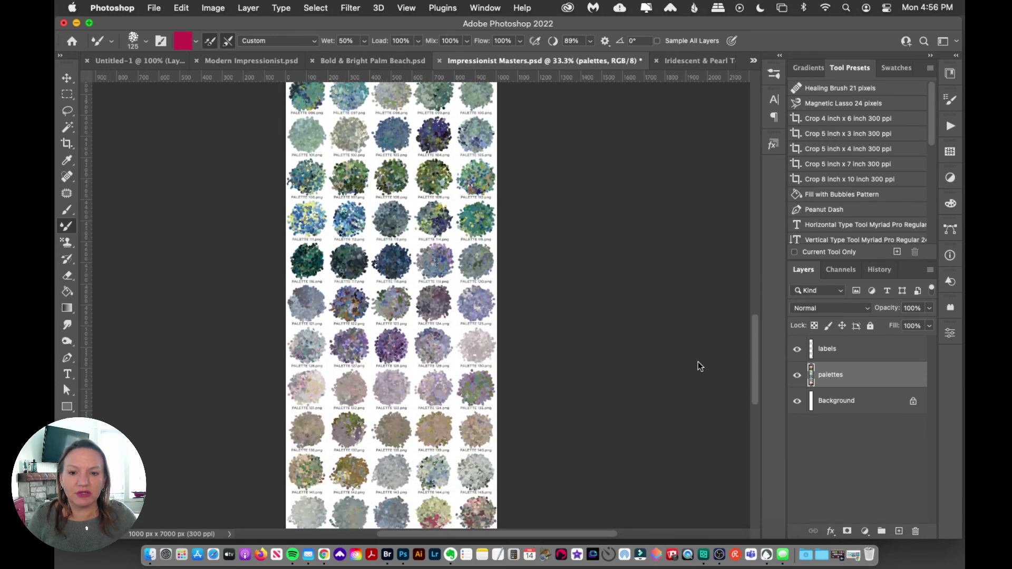
{"action": "scroll", "coordinate": [670, 409], "scroll_direction": "up", "scroll_amount": 5}
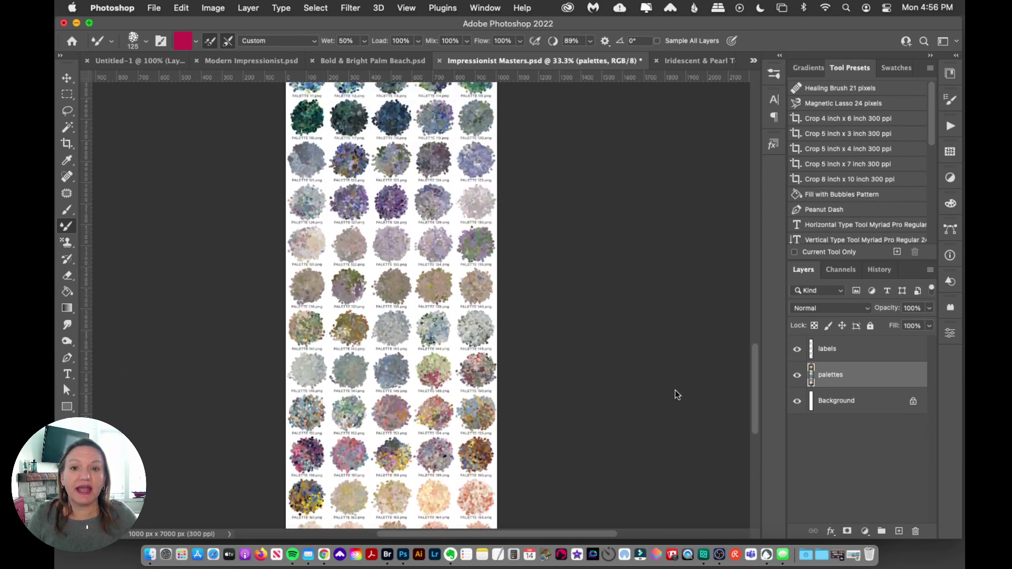
{"action": "scroll", "coordinate": [675, 369], "scroll_direction": "up", "scroll_amount": 1}
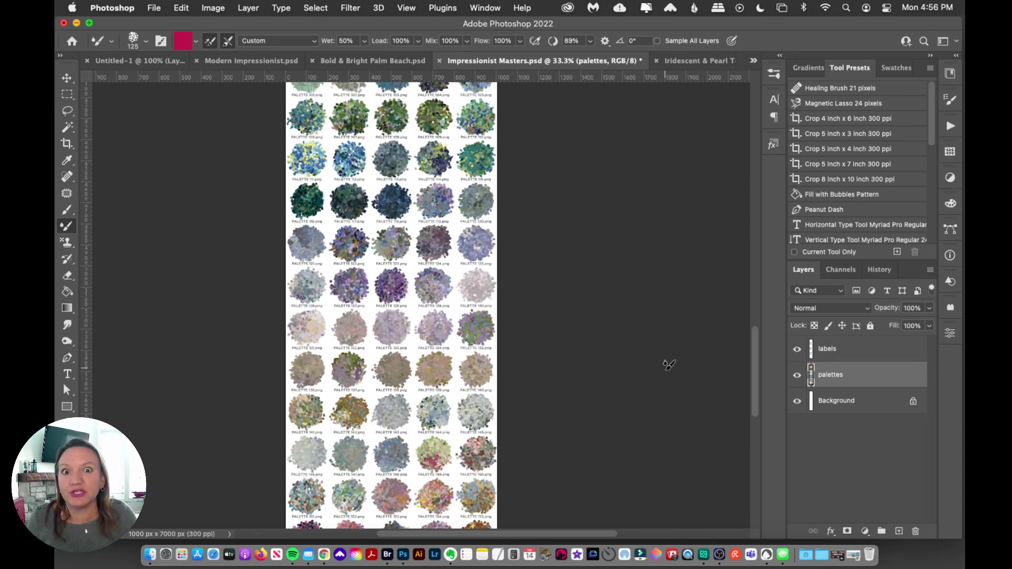
{"action": "left_click", "coordinate": [693, 61]}
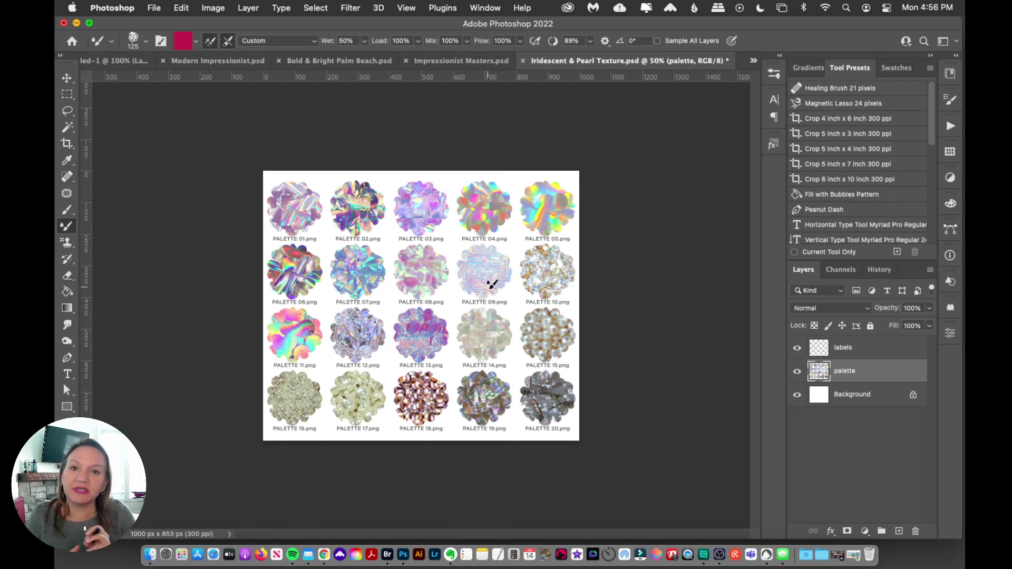
{"action": "left_click", "coordinate": [753, 61]}
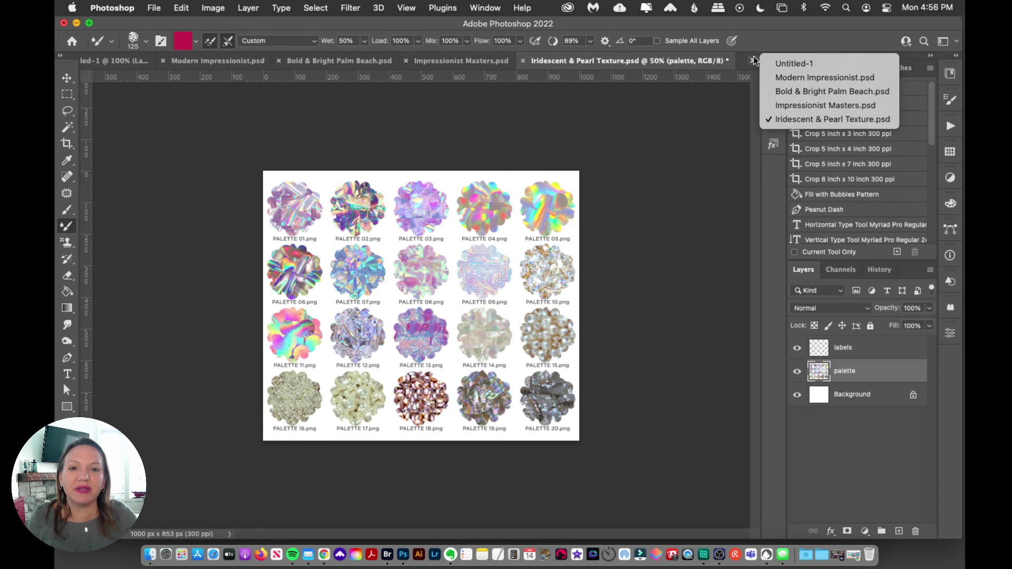
{"action": "left_click", "coordinate": [780, 91]}
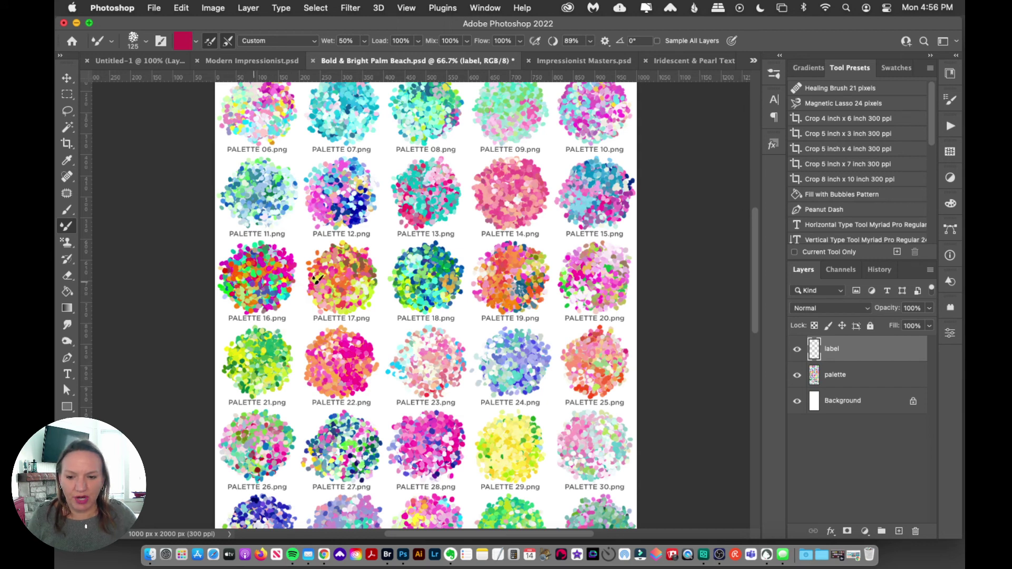
- Load the mixer brush from PALETTE 16 and hide the crimson stroke's Layer 2 in Untitled-1
{"action": "left_click", "coordinate": [850, 376]}
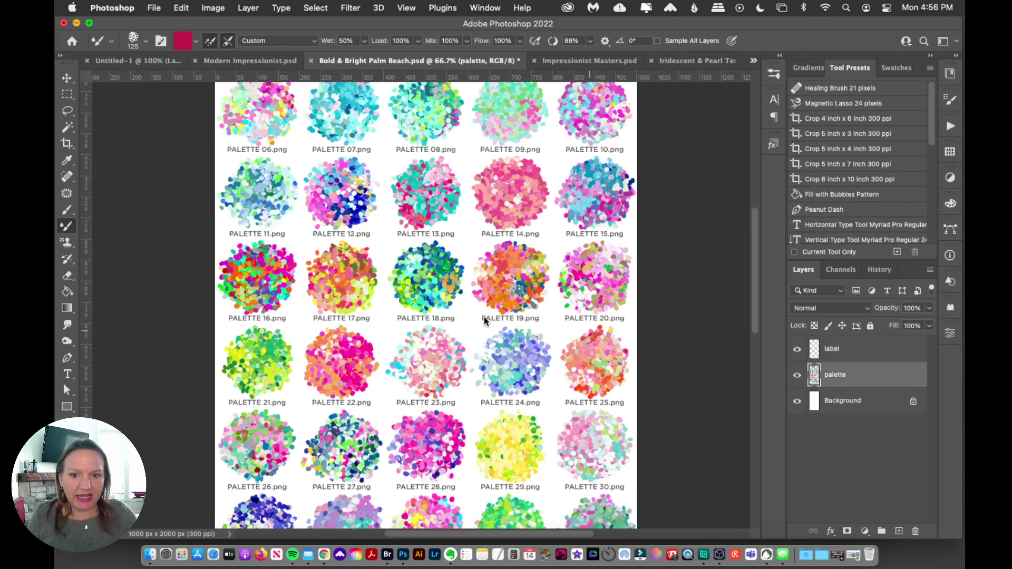
{"action": "left_click", "coordinate": [257, 275], "text": "alt"}
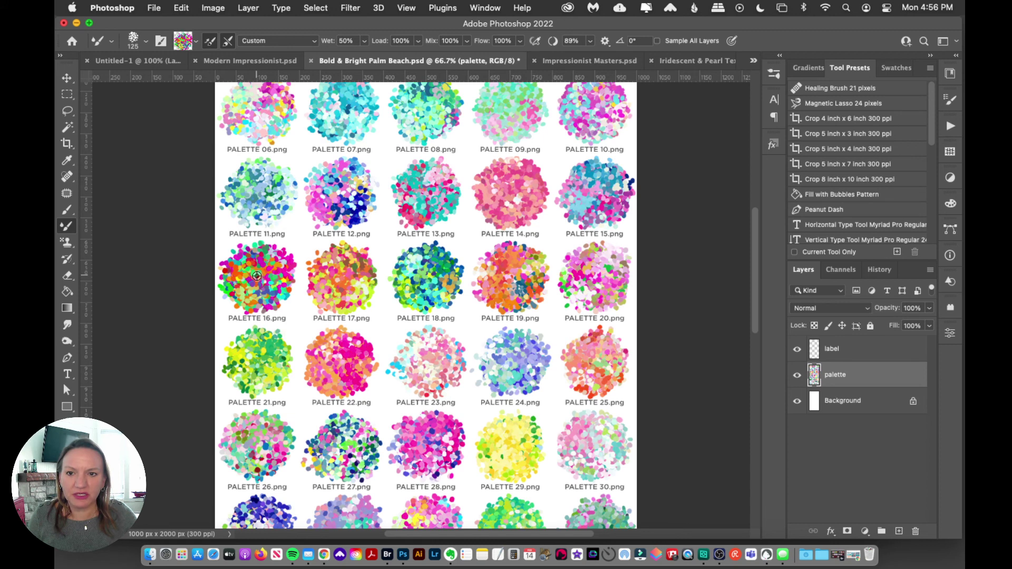
{"action": "left_click", "coordinate": [156, 61]}
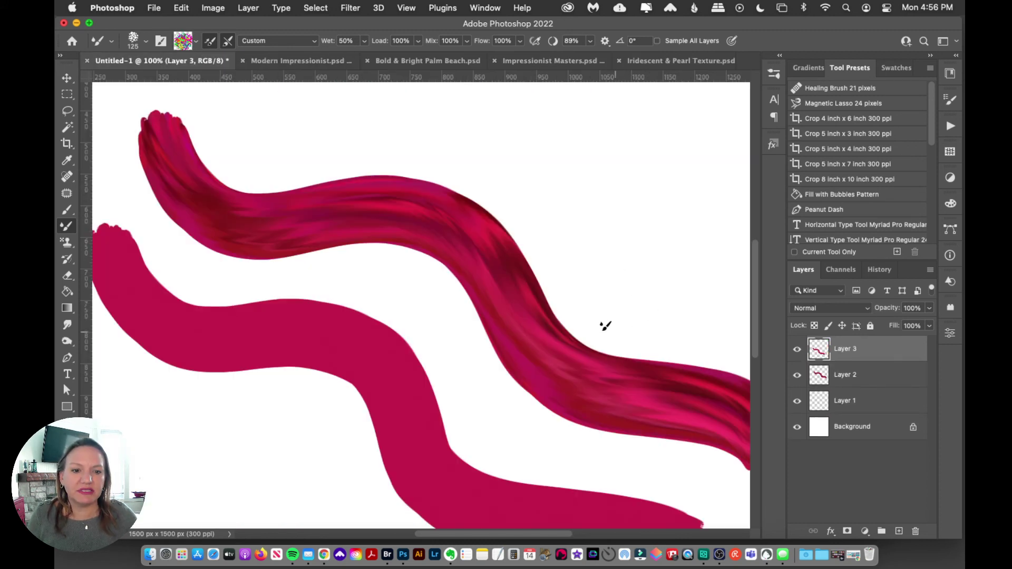
{"action": "left_click", "coordinate": [797, 376]}
{"action": "left_click", "coordinate": [797, 378]}
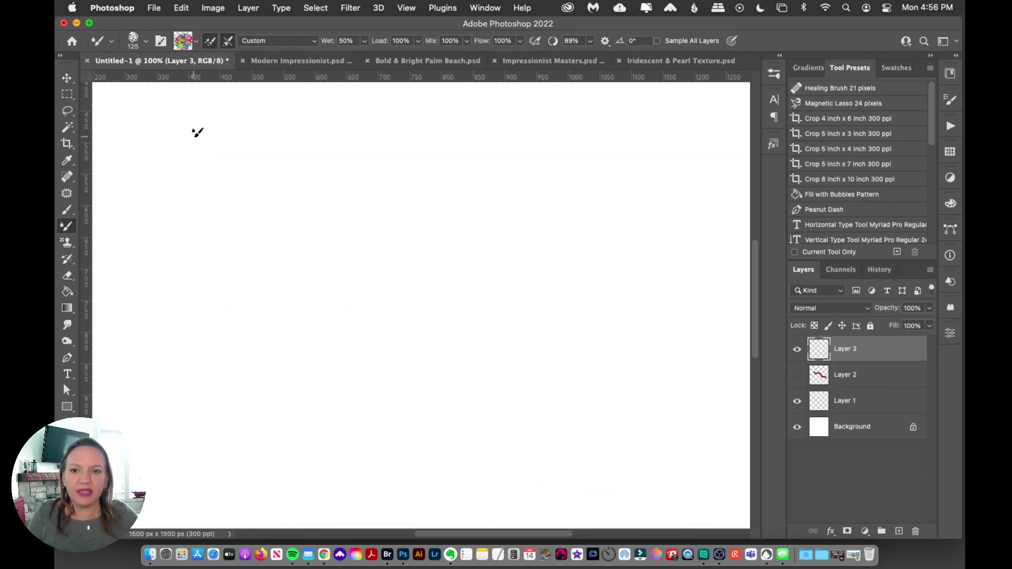
- Test the PALETTE 16 sample with an S-curve stroke and a small dab, undoing both
{"action": "mouse_move", "coordinate": [197, 132]}
{"action": "left_mouse_down"}
{"action": "mouse_move", "coordinate": [201, 159]}
{"action": "mouse_move", "coordinate": [275, 242]}
{"action": "mouse_move", "coordinate": [395, 247]}
{"action": "mouse_move", "coordinate": [489, 226]}
{"action": "mouse_move", "coordinate": [552, 239]}
{"action": "mouse_move", "coordinate": [594, 303]}
{"action": "mouse_move", "coordinate": [593, 372]}
{"action": "mouse_move", "coordinate": [620, 463]}
{"action": "mouse_move", "coordinate": [704, 488]}
{"action": "mouse_move", "coordinate": [780, 472]}
{"action": "mouse_move", "coordinate": [765, 420]}
{"action": "left_mouse_up"}
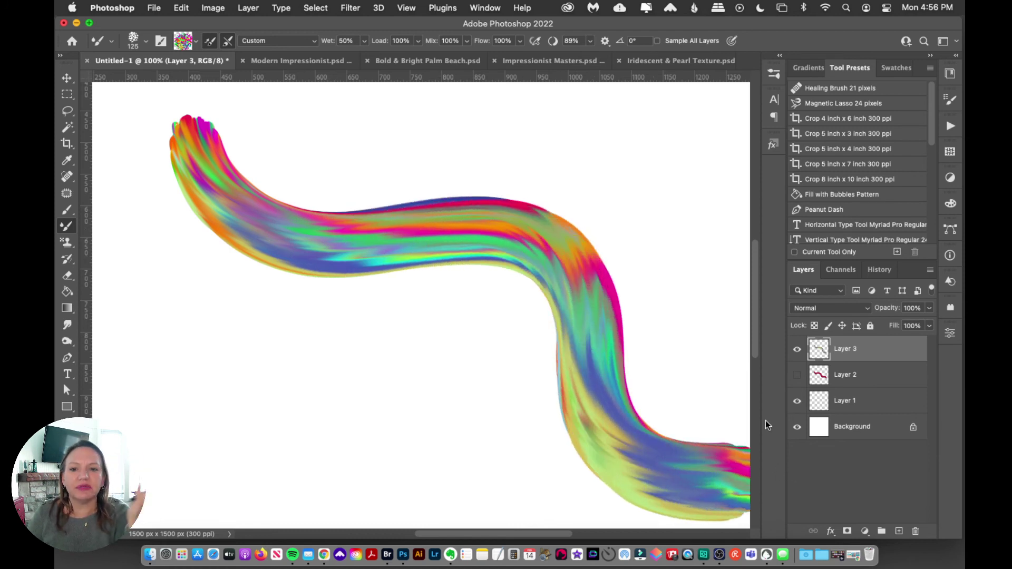
{"action": "key", "text": "super+z"}
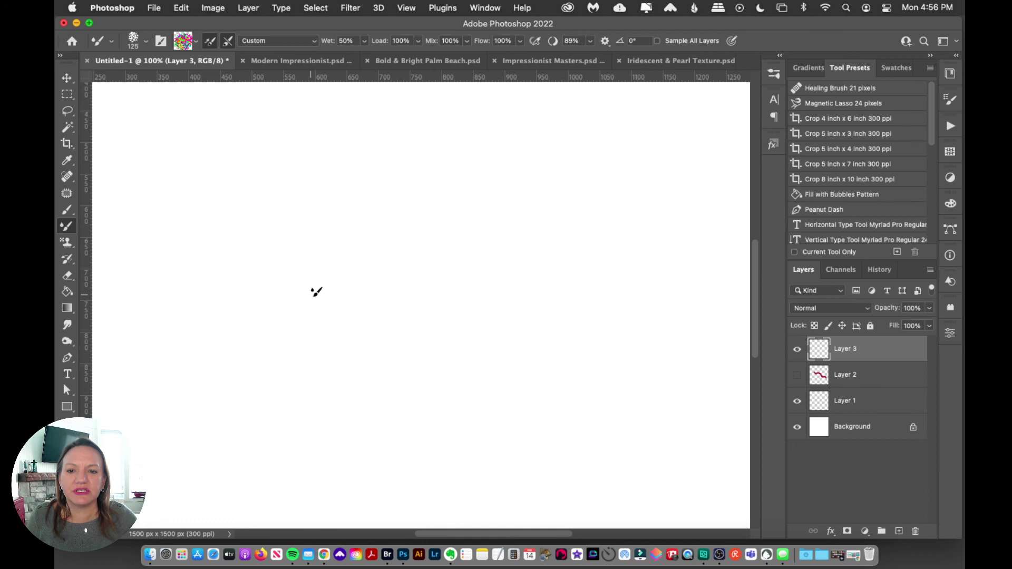
{"action": "mouse_move", "coordinate": [317, 292]}
{"action": "left_mouse_down"}
{"action": "mouse_move", "coordinate": [395, 254]}
{"action": "mouse_move", "coordinate": [474, 334]}
{"action": "mouse_move", "coordinate": [581, 251]}
{"action": "mouse_move", "coordinate": [669, 283]}
{"action": "mouse_move", "coordinate": [654, 367]}
{"action": "left_mouse_up"}
{"action": "key", "text": "super+z"}
- Zoom Impressionist Masters to 100% and load the mixer brush with PALETTE 111's blues and yellows
{"action": "left_click", "coordinate": [550, 56]}
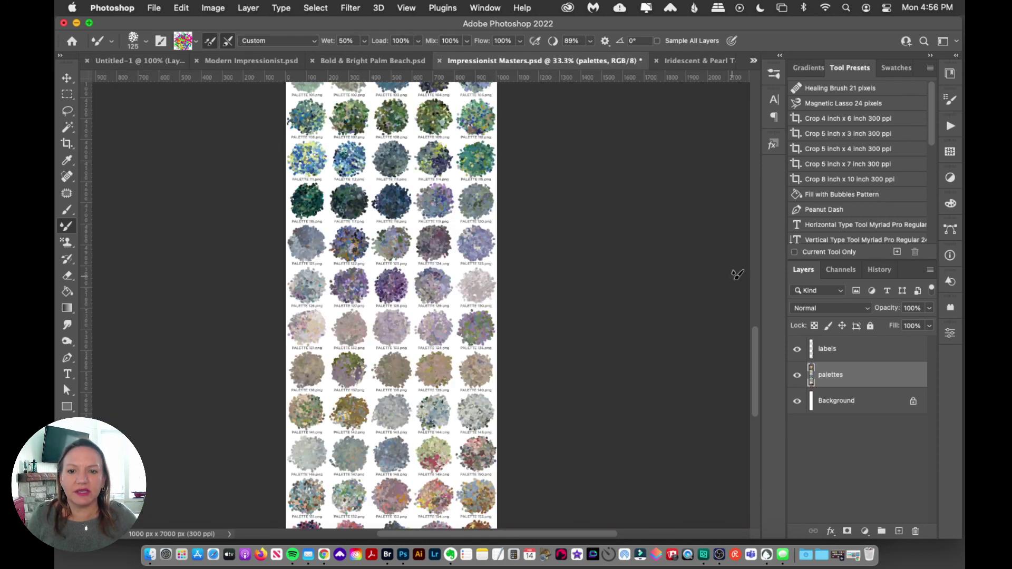
{"action": "left_click_drag", "start_coordinate": [759, 348], "coordinate": [757, 329]}
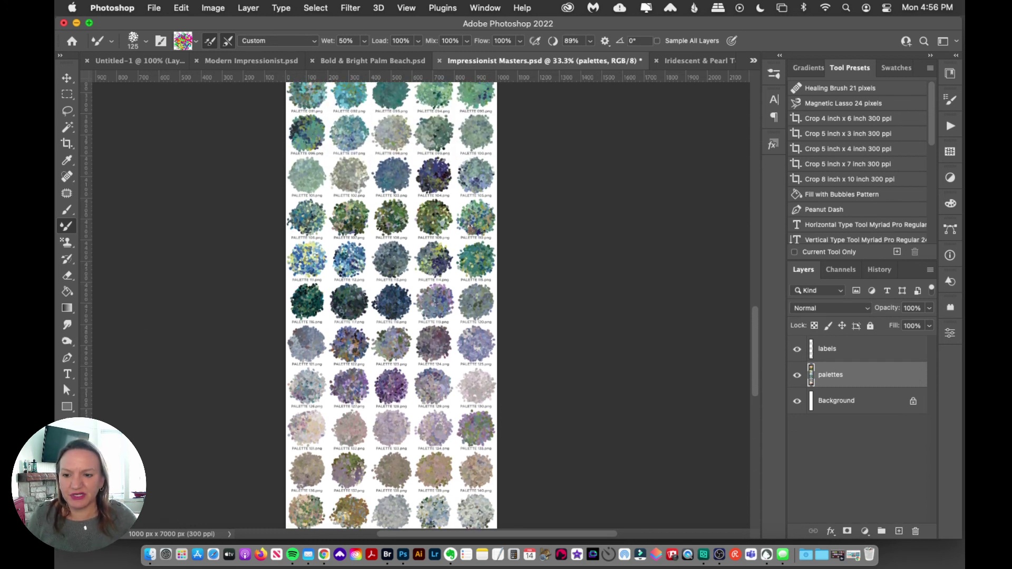
{"action": "key", "text": "z"}
{"action": "key", "text": "super+1"}
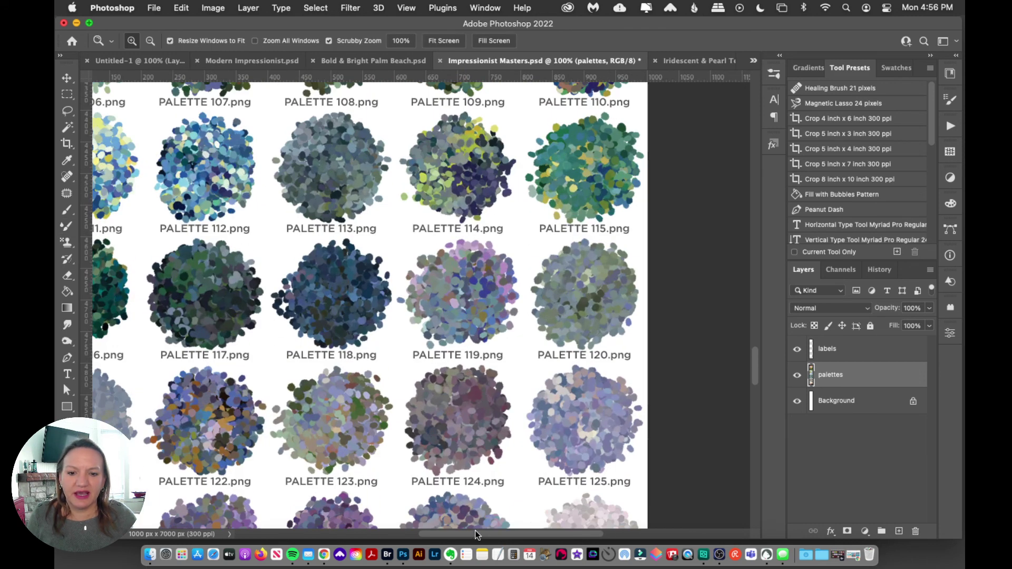
{"action": "left_click_drag", "start_coordinate": [476, 530], "coordinate": [434, 535]}
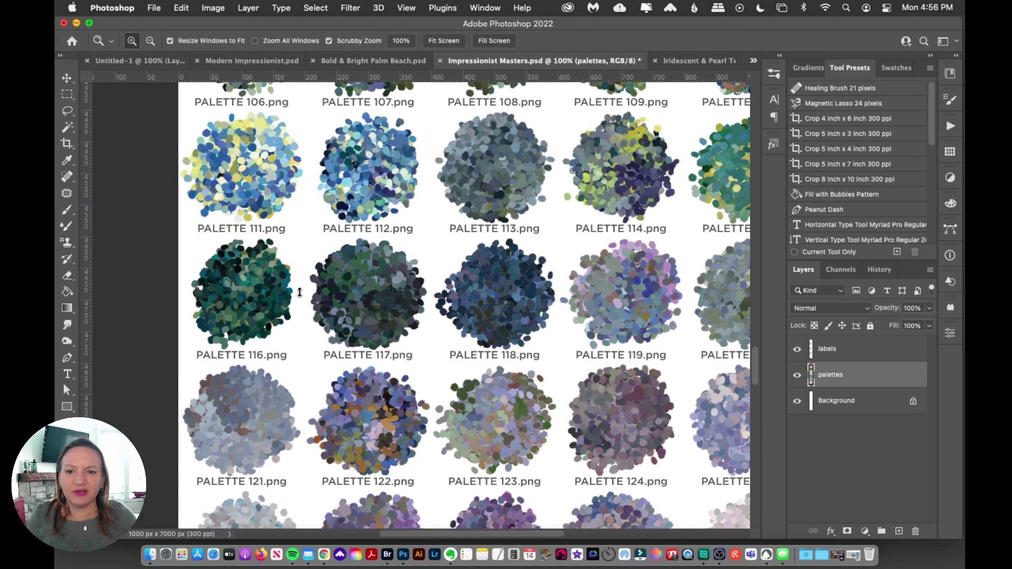
{"action": "left_click", "coordinate": [68, 226]}
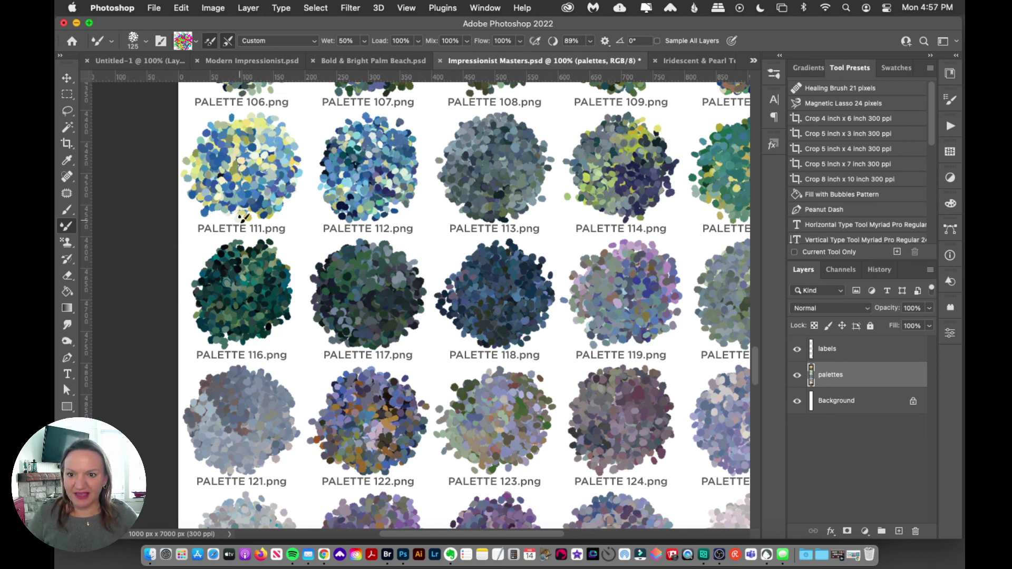
{"action": "left_click", "coordinate": [240, 167], "text": "alt"}
- Zoom Untitled-1 out to 66.7% and paint a blue-and-yellow double-swirl stroke on Layer 3
{"action": "left_click", "coordinate": [143, 61]}
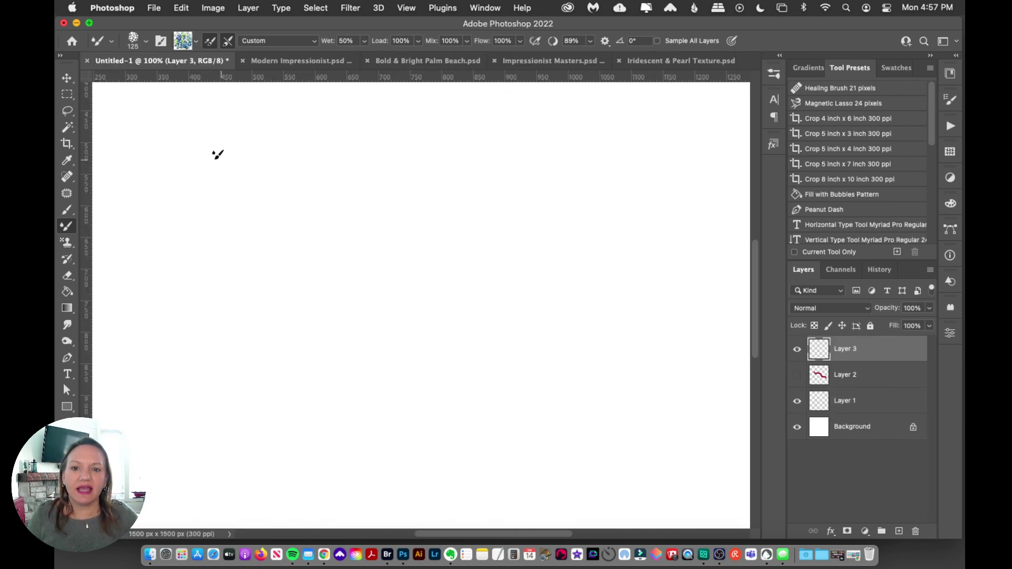
{"action": "key", "text": "z"}
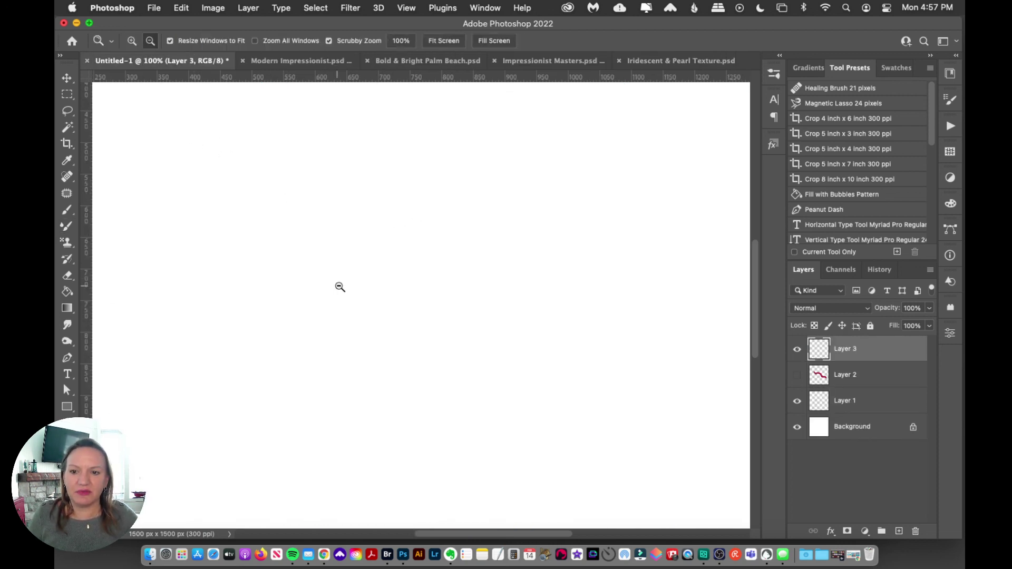
{"action": "left_click", "coordinate": [339, 286], "text": "alt"}
{"action": "key", "text": "b"}
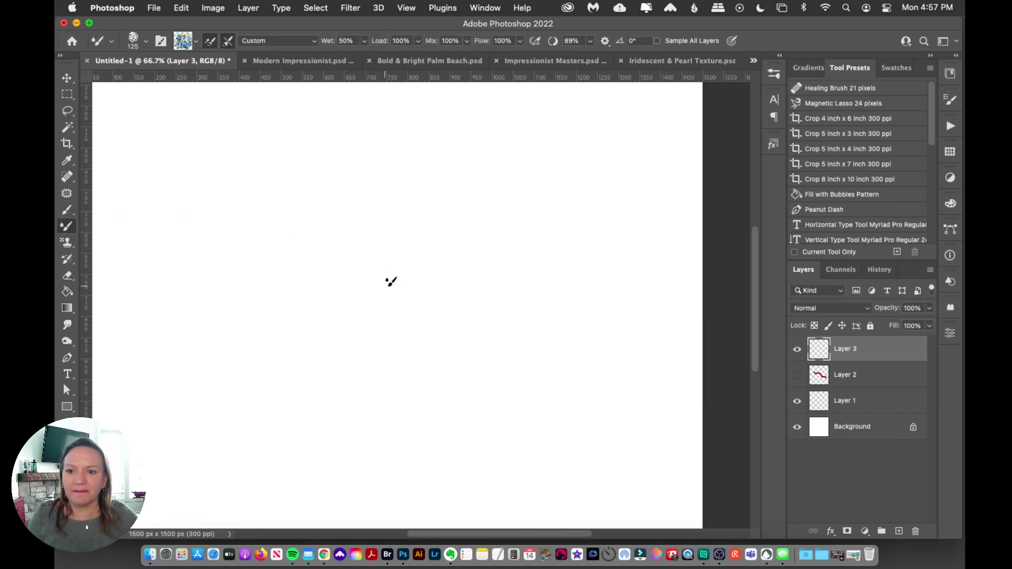
{"action": "mouse_move", "coordinate": [367, 280]}
{"action": "left_mouse_down"}
{"action": "mouse_move", "coordinate": [411, 207]}
{"action": "mouse_move", "coordinate": [463, 293]}
{"action": "mouse_move", "coordinate": [375, 357]}
{"action": "mouse_move", "coordinate": [295, 309]}
{"action": "left_mouse_up"}
{"action": "mouse_move", "coordinate": [287, 261]}
{"action": "left_mouse_down"}
{"action": "mouse_move", "coordinate": [304, 202]}
{"action": "mouse_move", "coordinate": [358, 170]}
{"action": "mouse_move", "coordinate": [416, 164]}
{"action": "mouse_move", "coordinate": [466, 183]}
{"action": "mouse_move", "coordinate": [489, 211]}
{"action": "mouse_move", "coordinate": [513, 309]}
{"action": "mouse_move", "coordinate": [554, 340]}
{"action": "mouse_move", "coordinate": [619, 342]}
{"action": "mouse_move", "coordinate": [670, 308]}
{"action": "mouse_move", "coordinate": [689, 248]}
{"action": "mouse_move", "coordinate": [649, 186]}
{"action": "mouse_move", "coordinate": [594, 167]}
{"action": "mouse_move", "coordinate": [543, 191]}
{"action": "mouse_move", "coordinate": [530, 238]}
{"action": "mouse_move", "coordinate": [562, 280]}
{"action": "mouse_move", "coordinate": [605, 286]}
{"action": "mouse_move", "coordinate": [634, 260]}
{"action": "mouse_move", "coordinate": [621, 226]}
{"action": "left_mouse_up"}
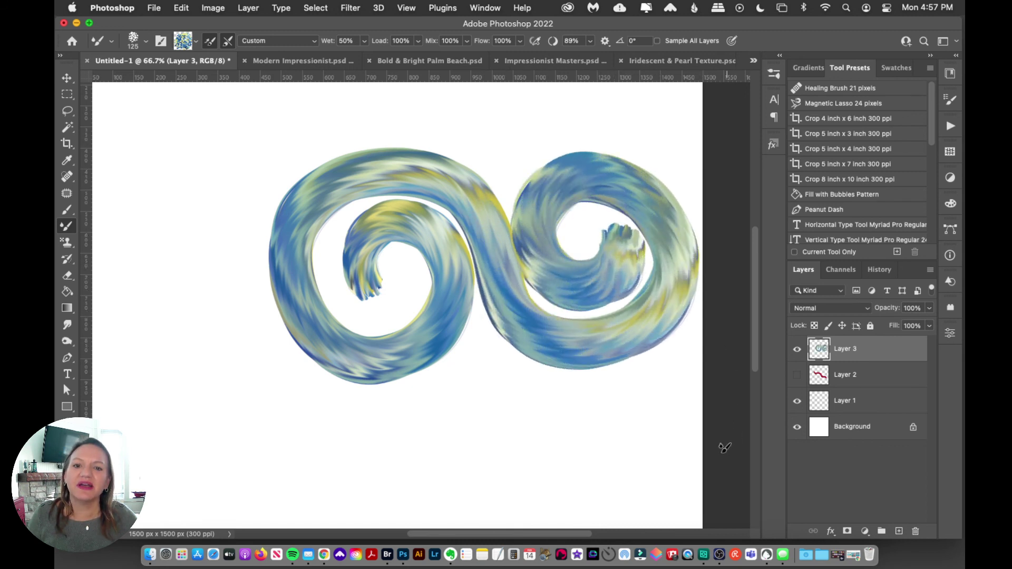